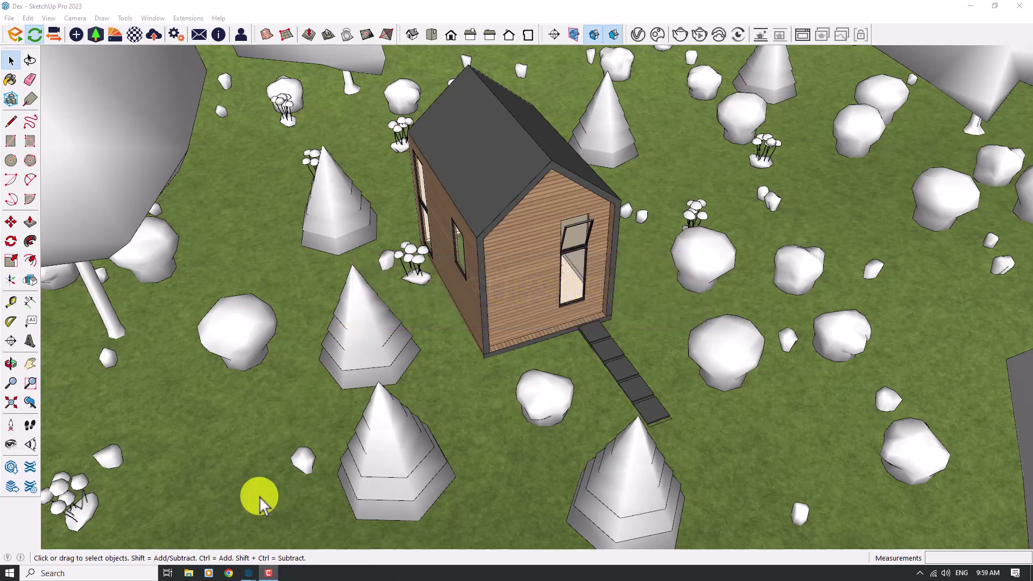
Step: Tilt the modelling view to a steeper top-down look at the cabin, then bring up the Enscape render window
left_click(266, 574)
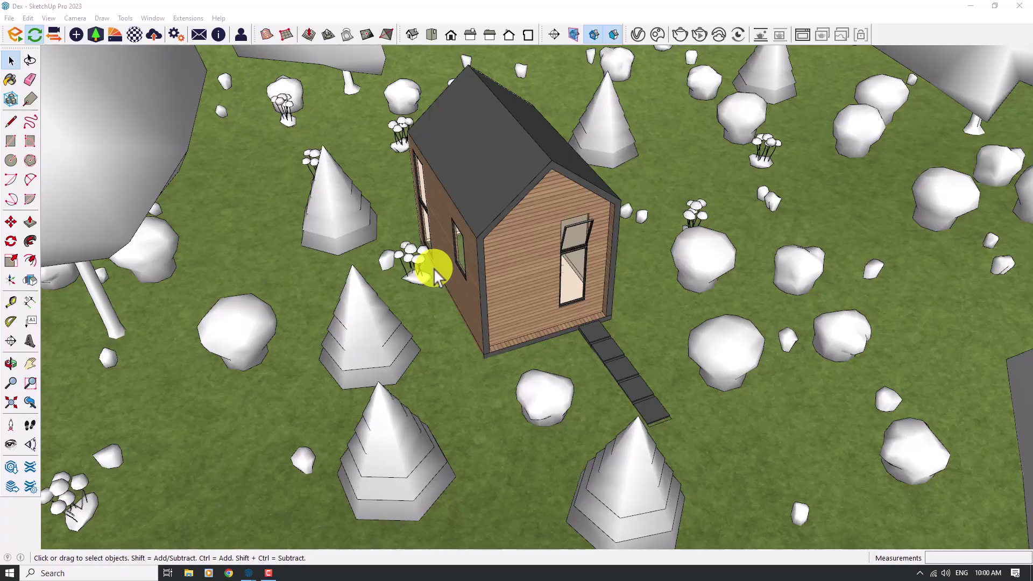
scroll(434, 268, "down", 3)
middle_click_drag(434, 336, 473, 269)
key("space")
scroll(505, 281, "down", 8)
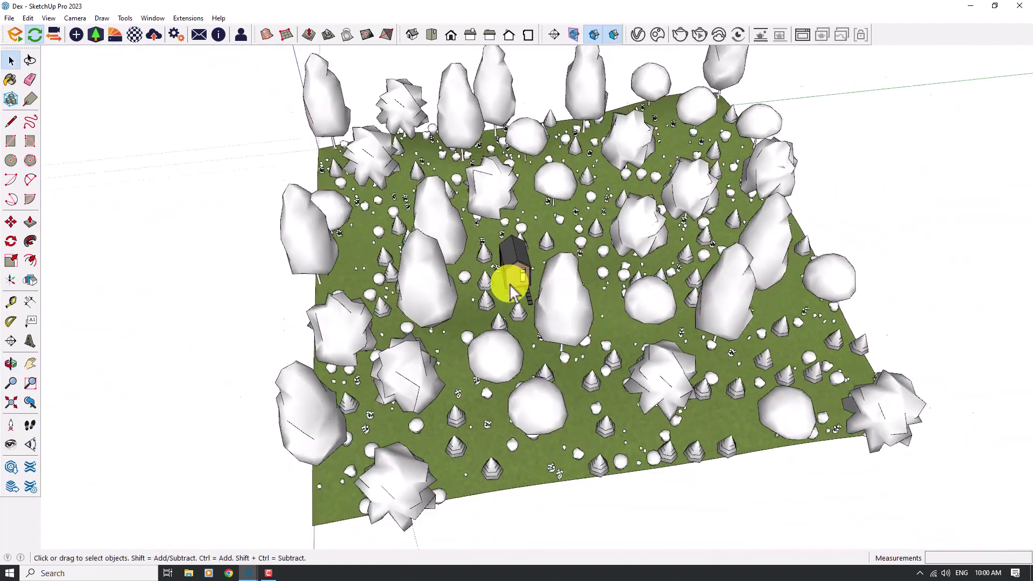
scroll(543, 265, "up", 10)
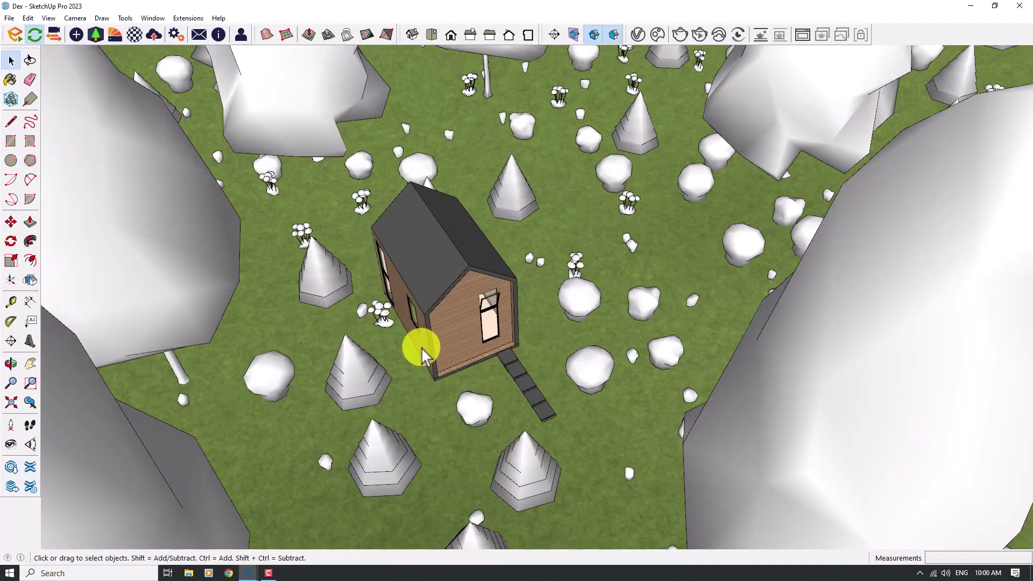
mouse_move(245, 574)
left_click(286, 528)
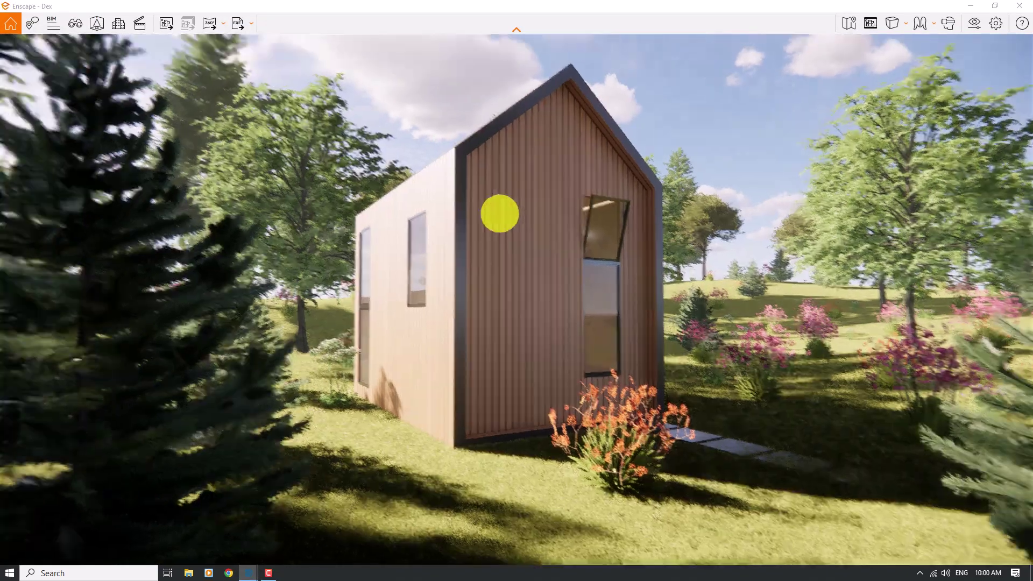
Step: Fly the camera past the tree to a high view looking down on the cabin
left_click_drag(500, 213, 457, 219)
key("d")
key("q")
key("e")
key("s")
key("a")
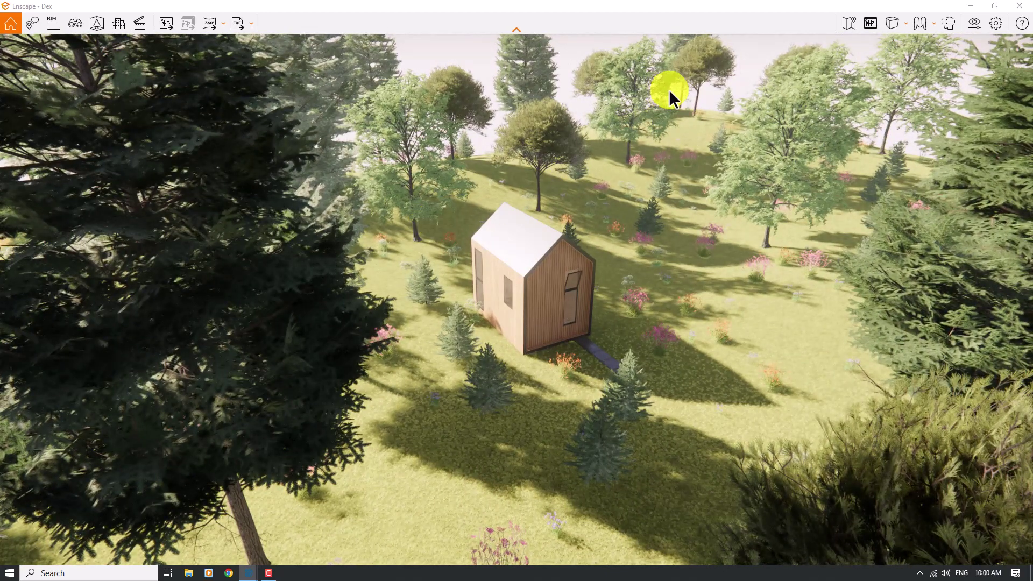
Step: Turn on the safe frame and fine-tune the camera angle around the cabin
left_click(865, 24)
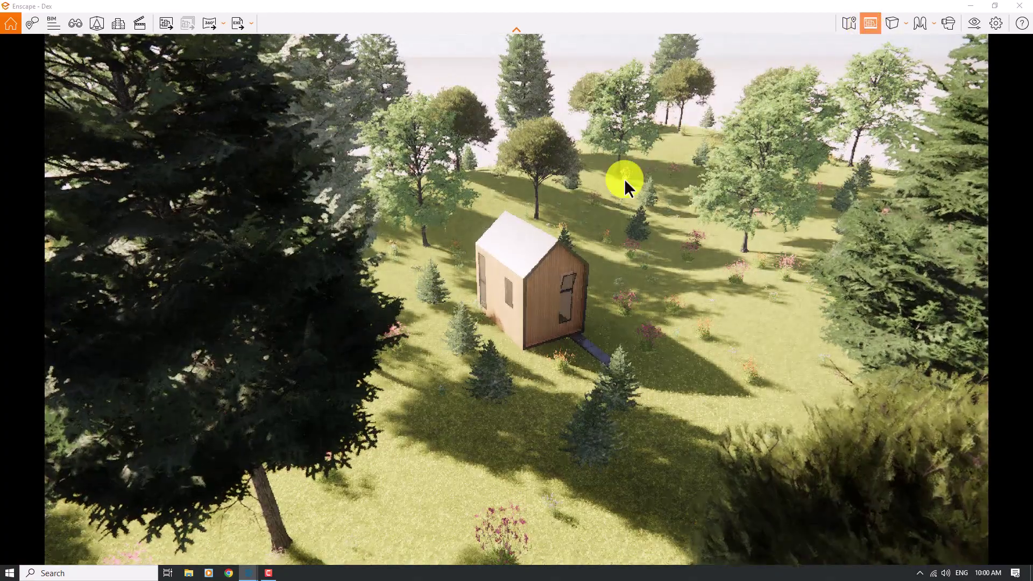
right_click_drag(523, 333, 527, 332)
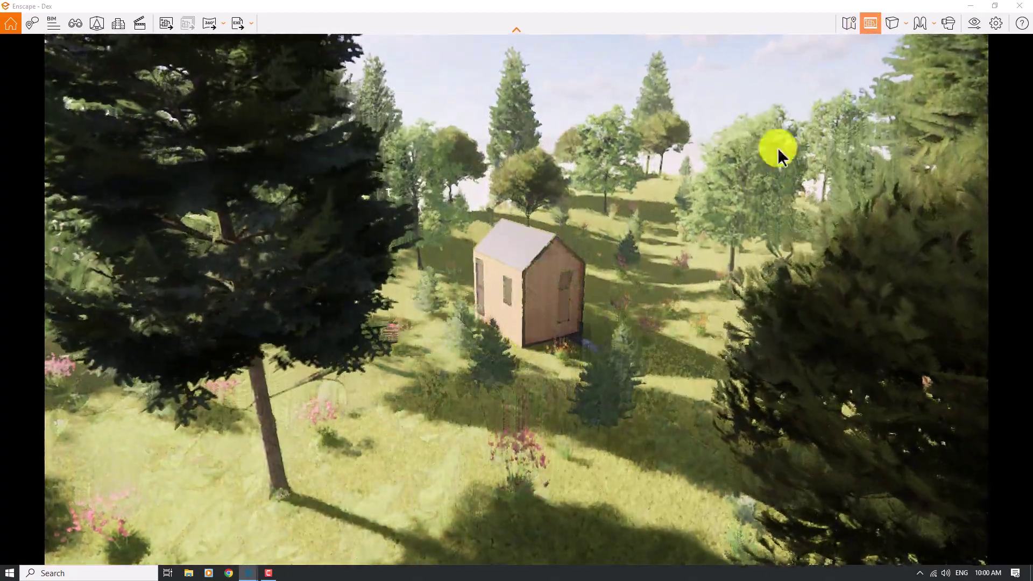
left_click(975, 24)
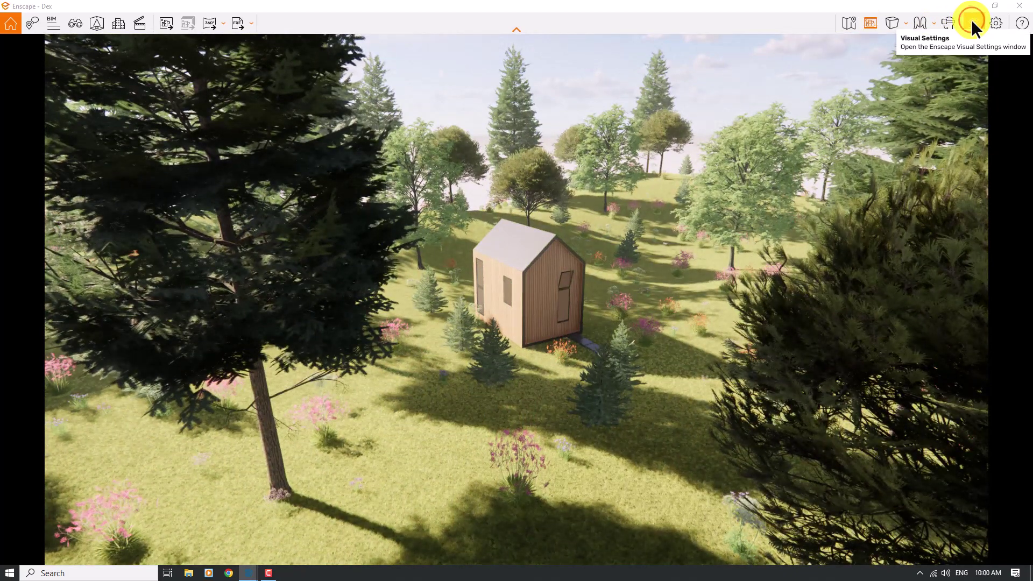
Step: Lower rendering quality from High to Medium and choose JPEG as the output image format
left_click(974, 23)
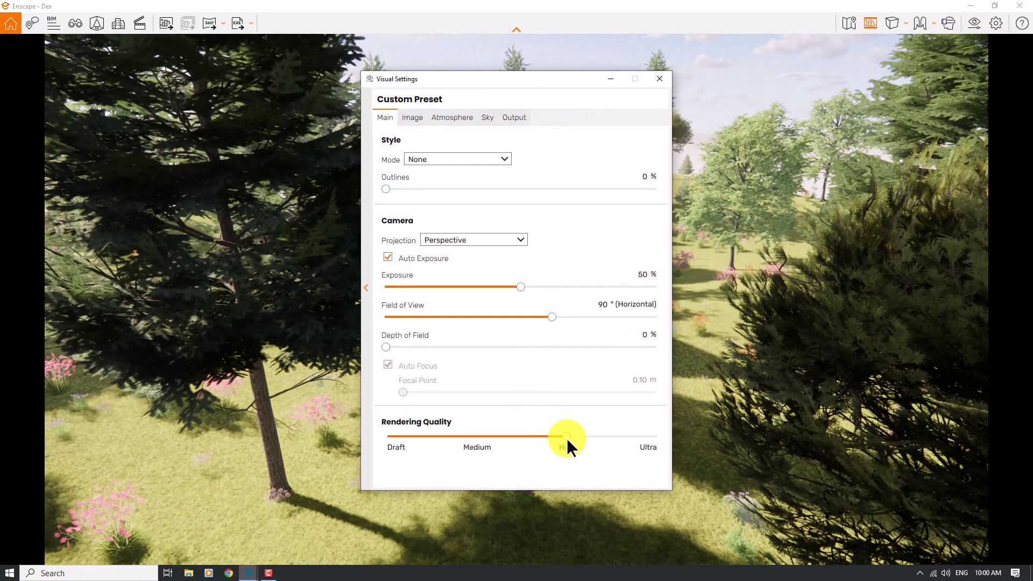
left_click_drag(568, 439, 449, 451)
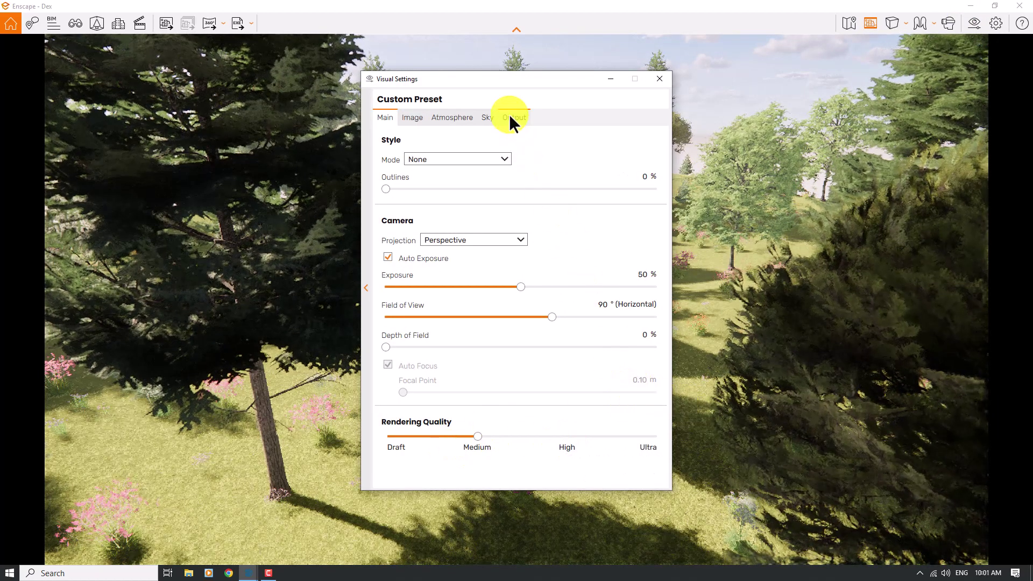
left_click(509, 116)
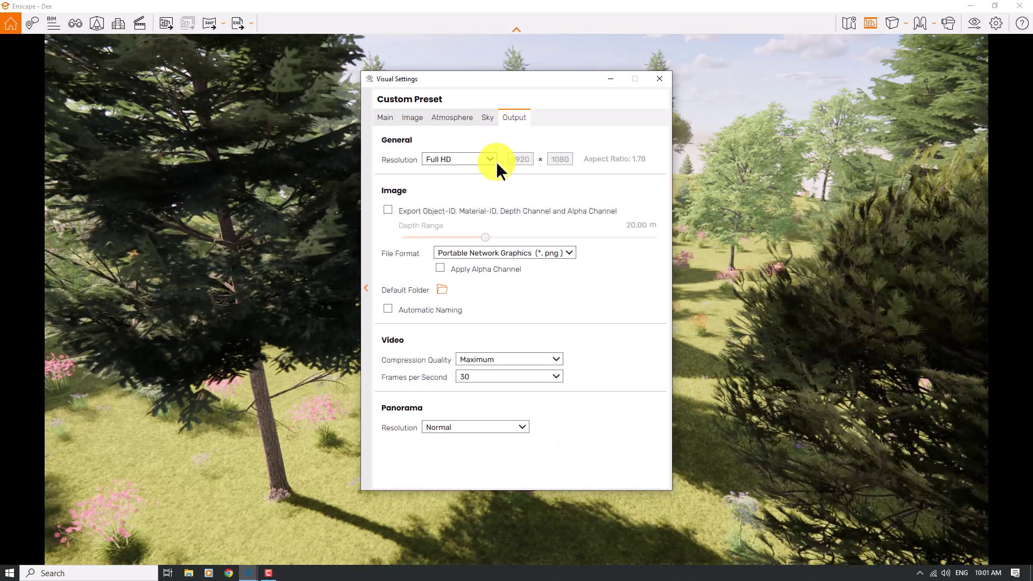
left_click(474, 253)
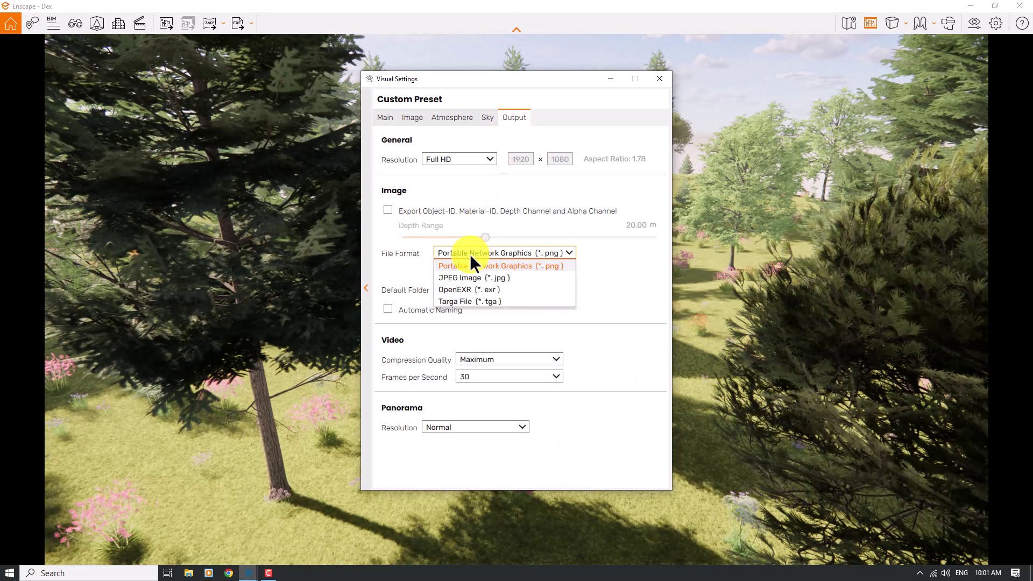
left_click(470, 278)
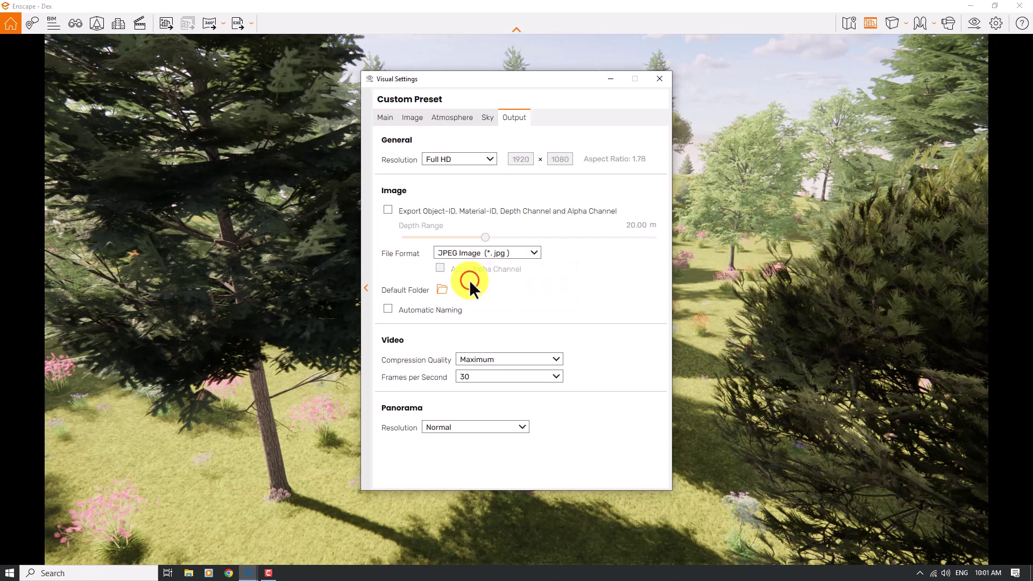
Step: Switch the output to a custom resolution with a height of 2400
left_click(476, 155)
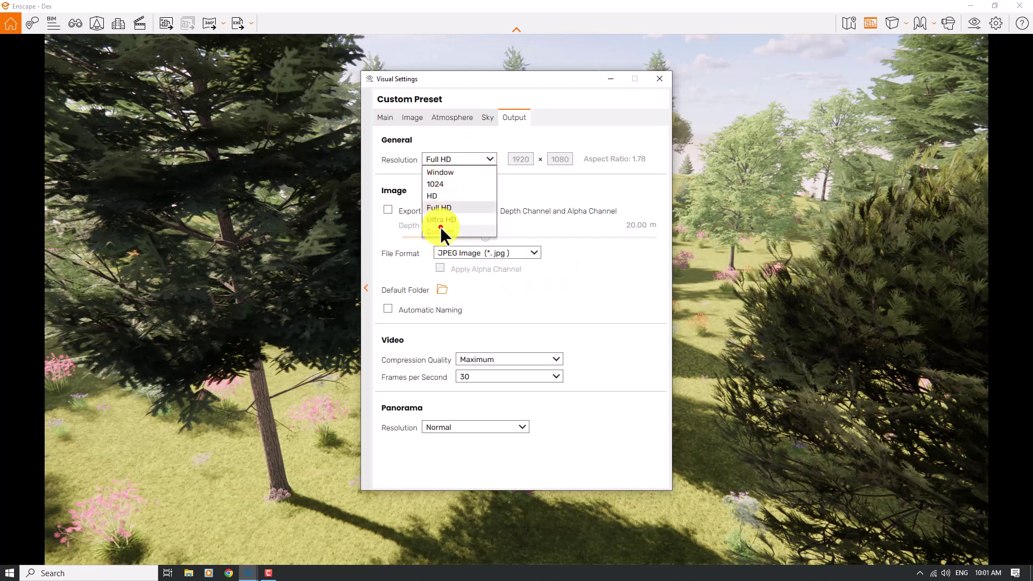
left_click(441, 227)
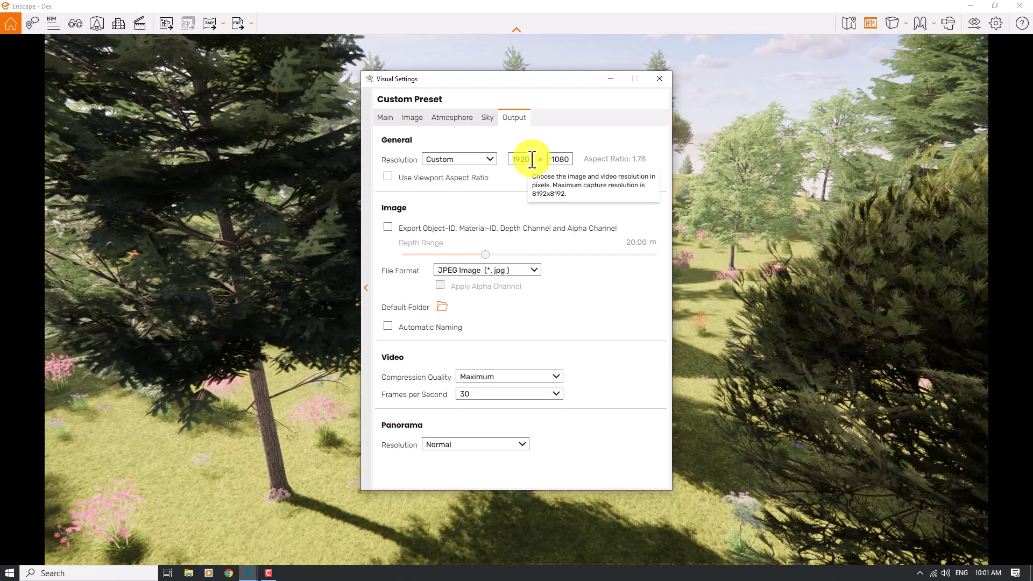
left_click_drag(549, 160, 588, 161)
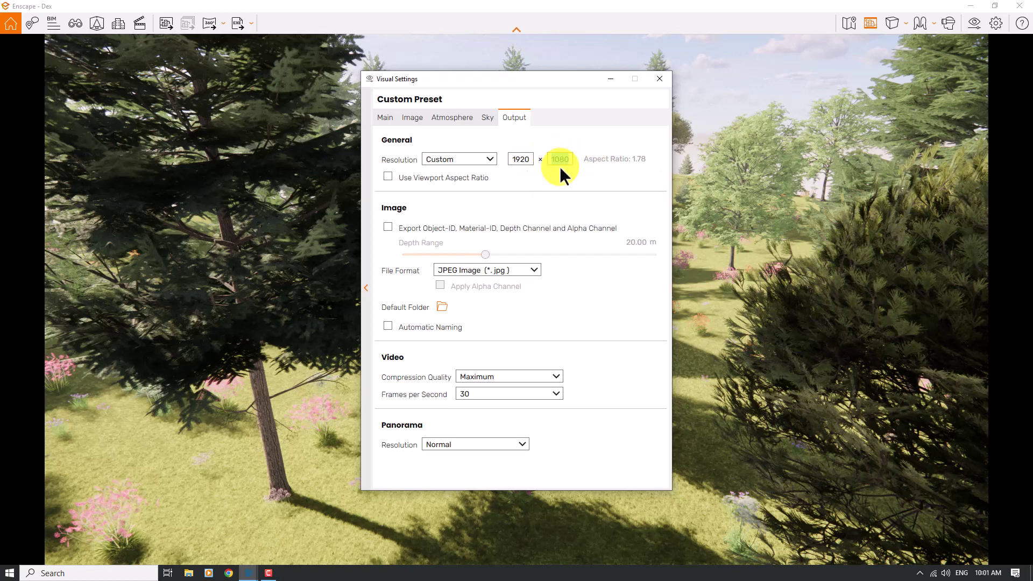
type("2400")
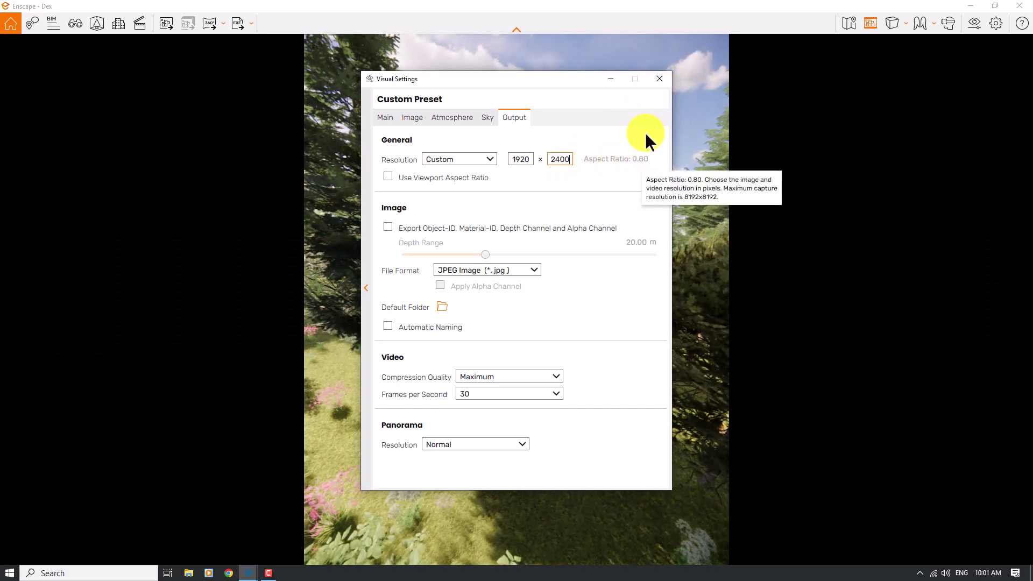
Step: Close Visual Settings and fly the camera in toward the cabin
left_click(661, 78)
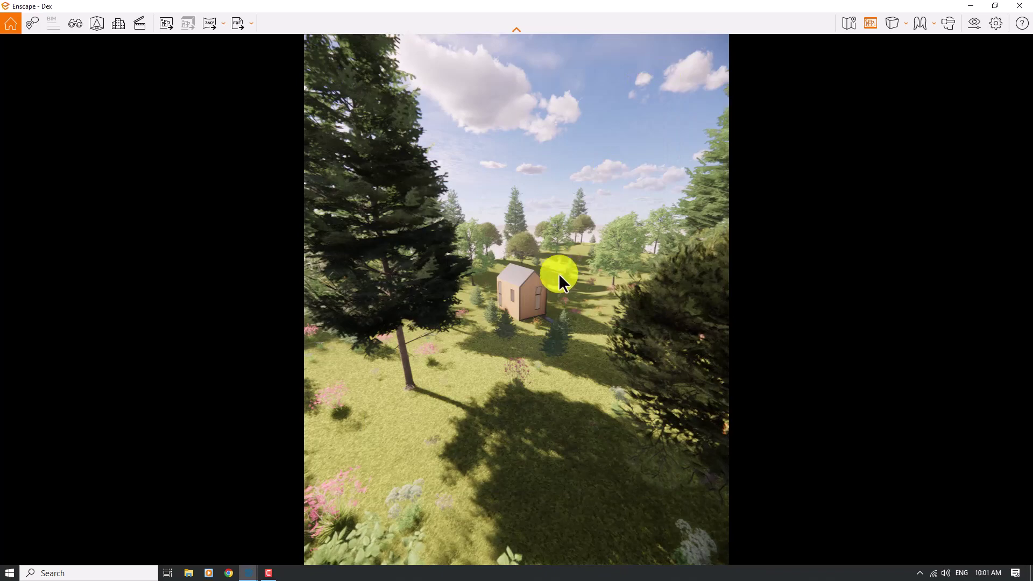
scroll(557, 279, "up", 5)
scroll(556, 280, "up", 10)
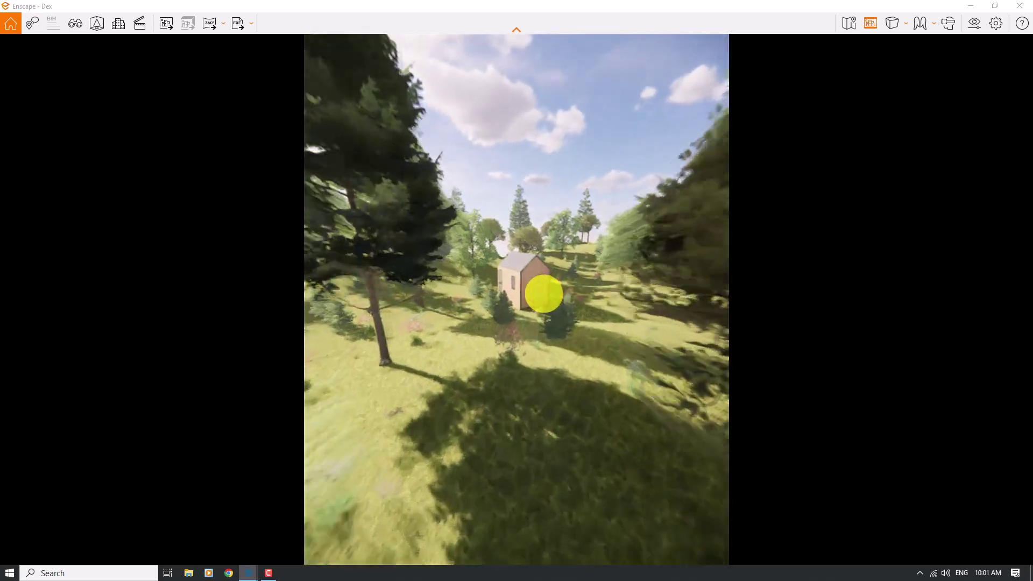
scroll(544, 292, "up", 5)
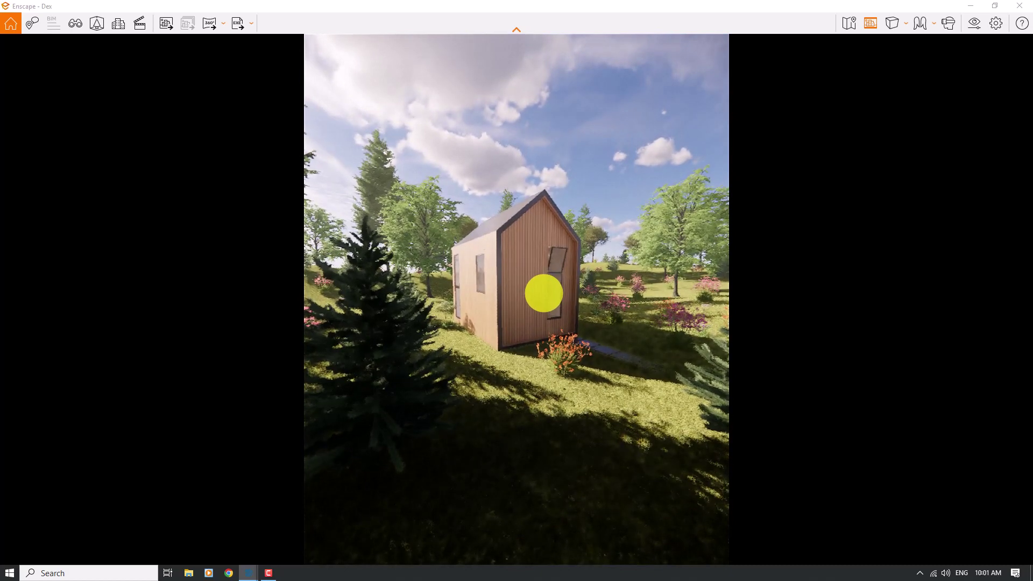
Step: Drop to eye level in walk mode and frame the cabin between two spruces
key("space")
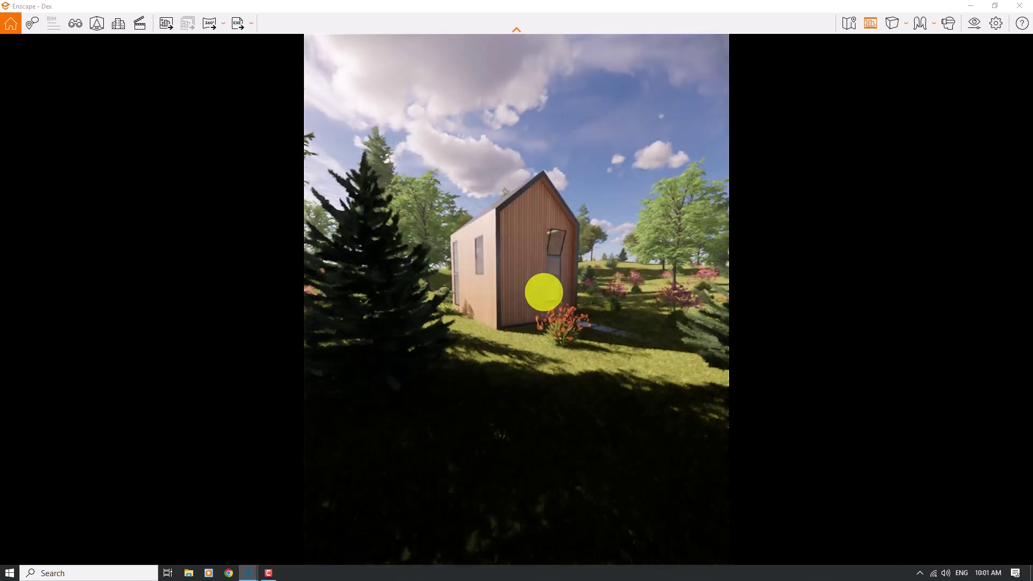
scroll(544, 293, "down", 3)
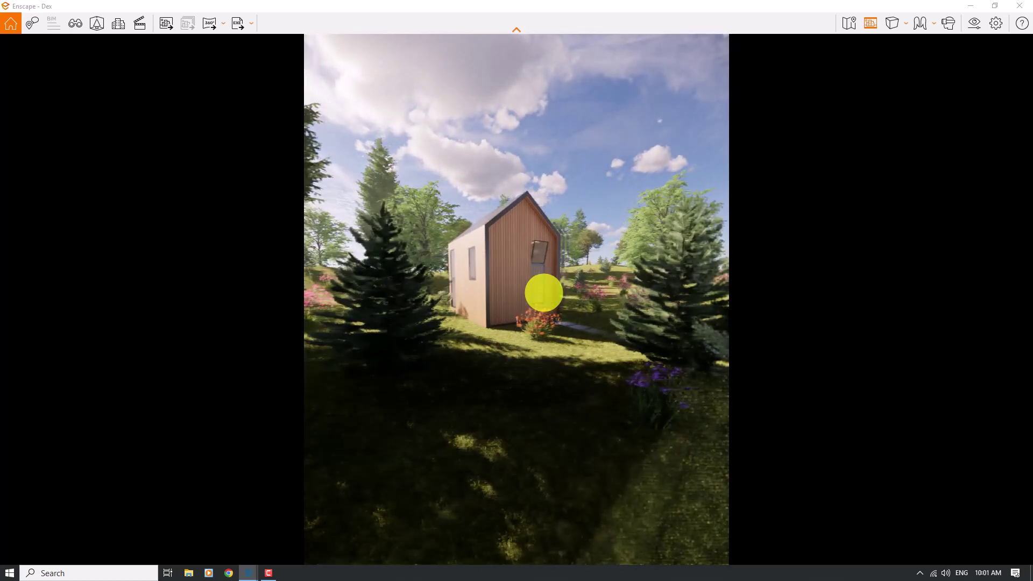
scroll(544, 292, "up", 1)
key("d")
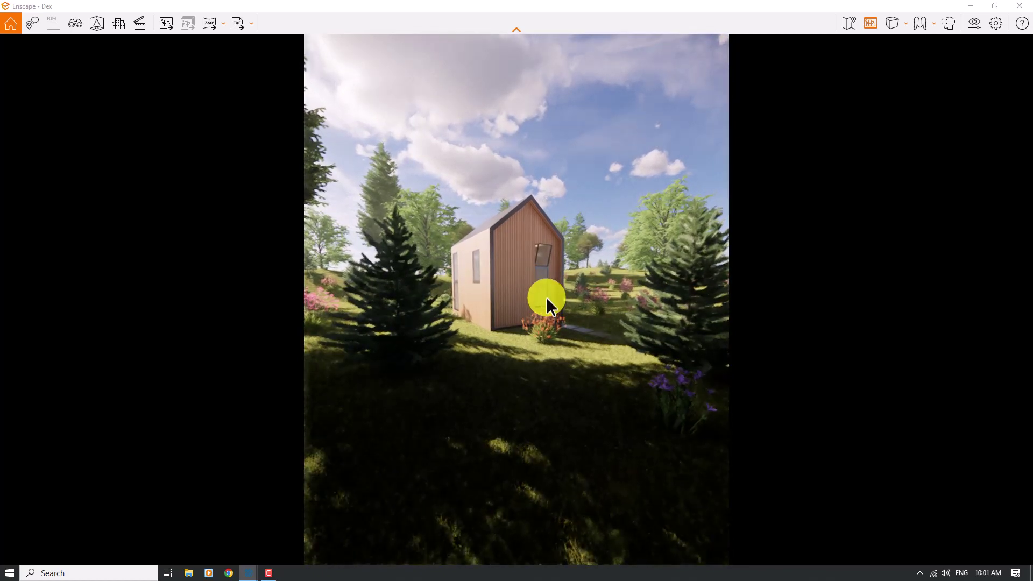
key("c")
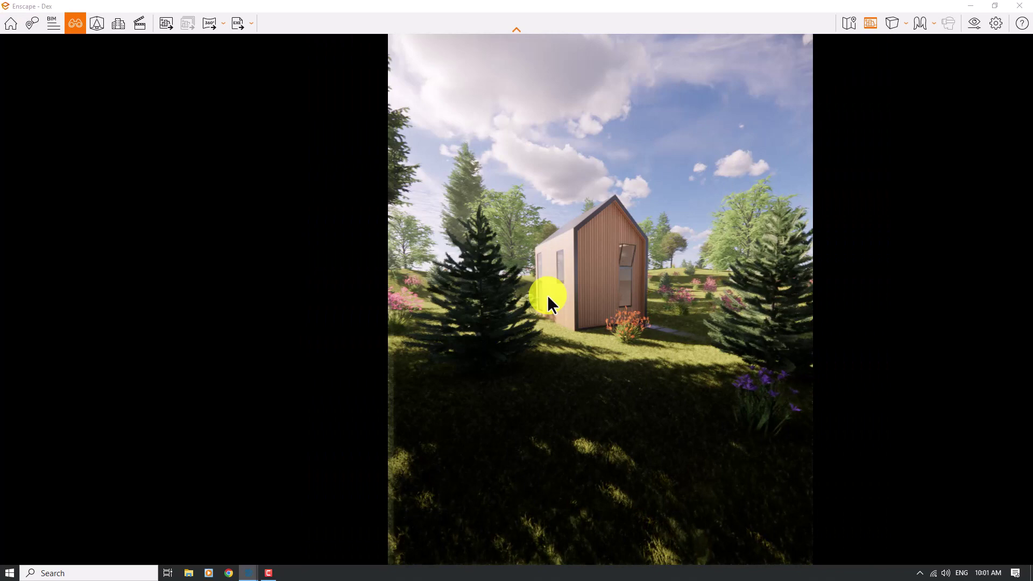
Step: Start a new view unlinked from the visual preset, mark it favourite and name it 'Render Tx'
left_click(134, 551)
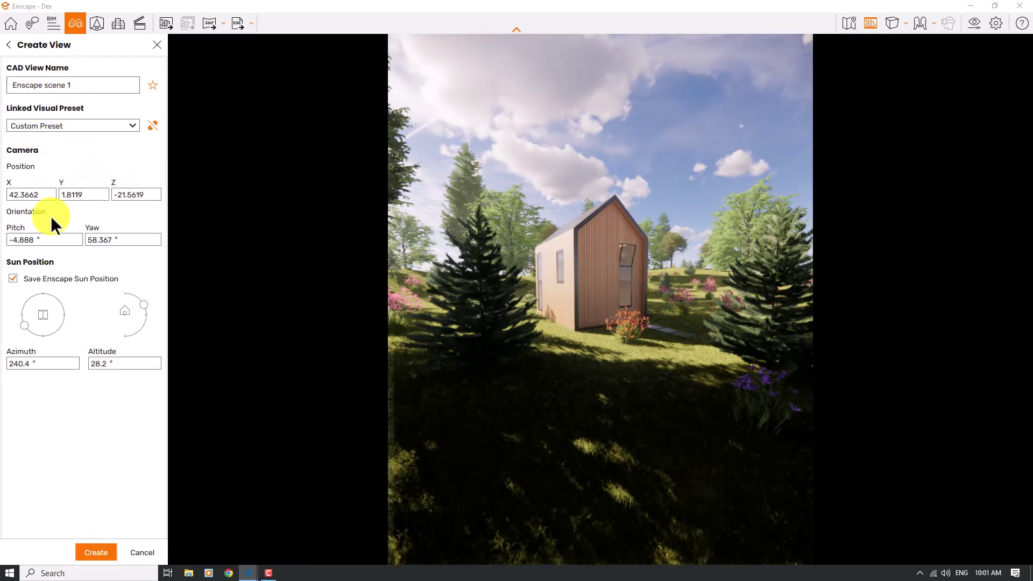
left_click(153, 125)
left_click(152, 87)
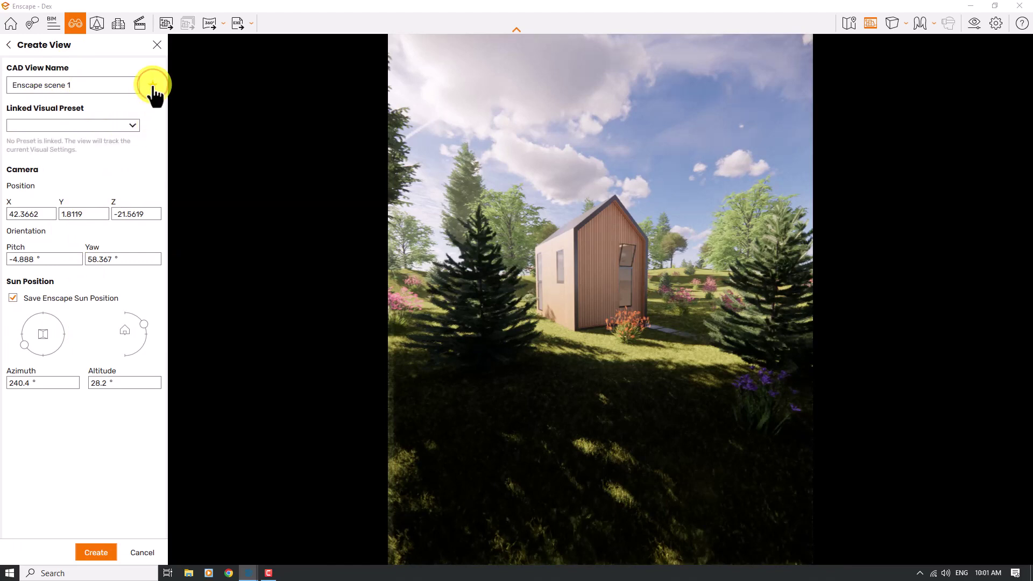
triple_click(77, 87)
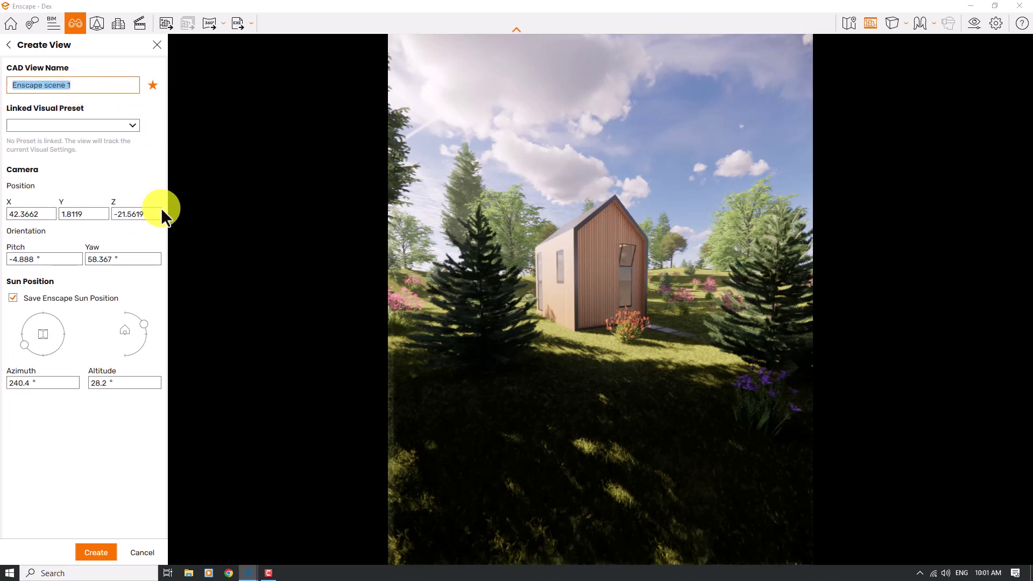
type("Render Tx")
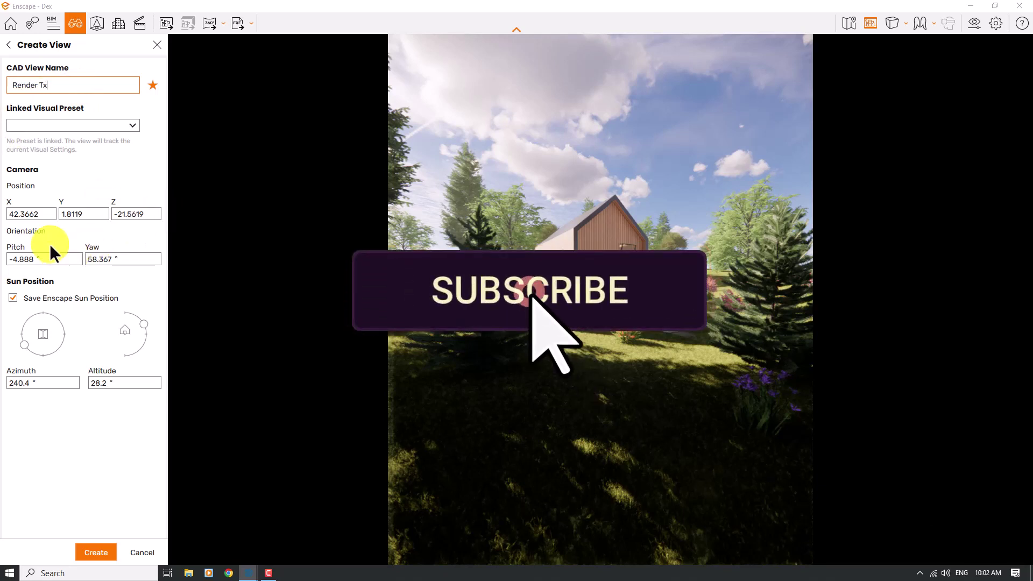
Step: Set the view's camera position to X 42.36, Y 1.6, Z -21.6
double_click(36, 215)
type("42.36")
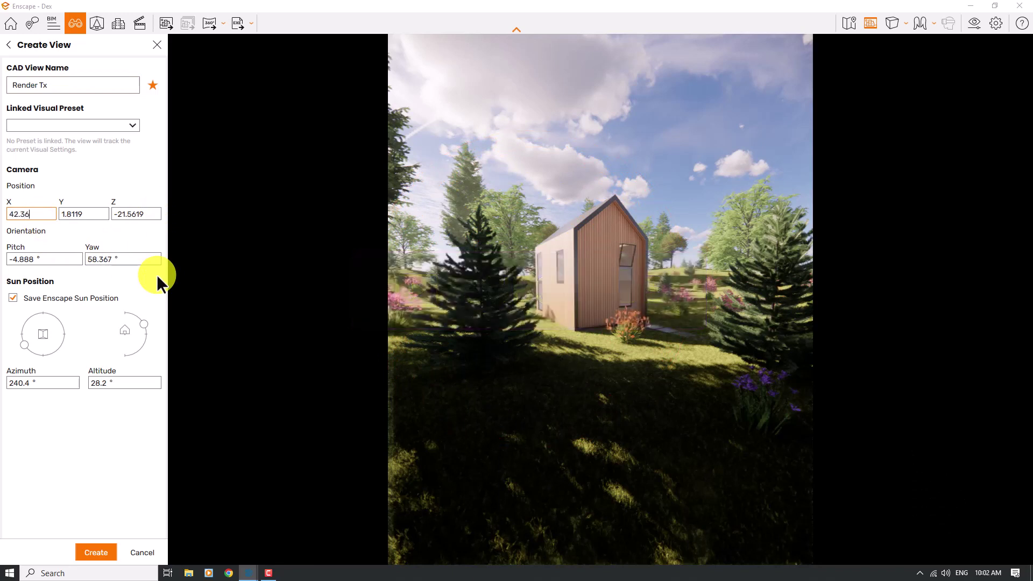
left_click(82, 215)
double_click(83, 215)
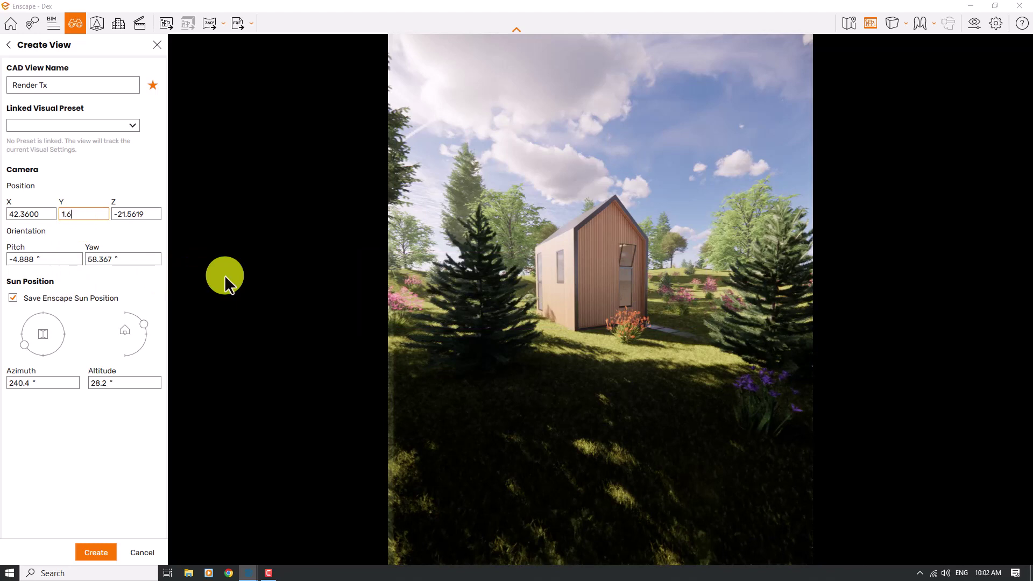
type("1.6")
key("Return")
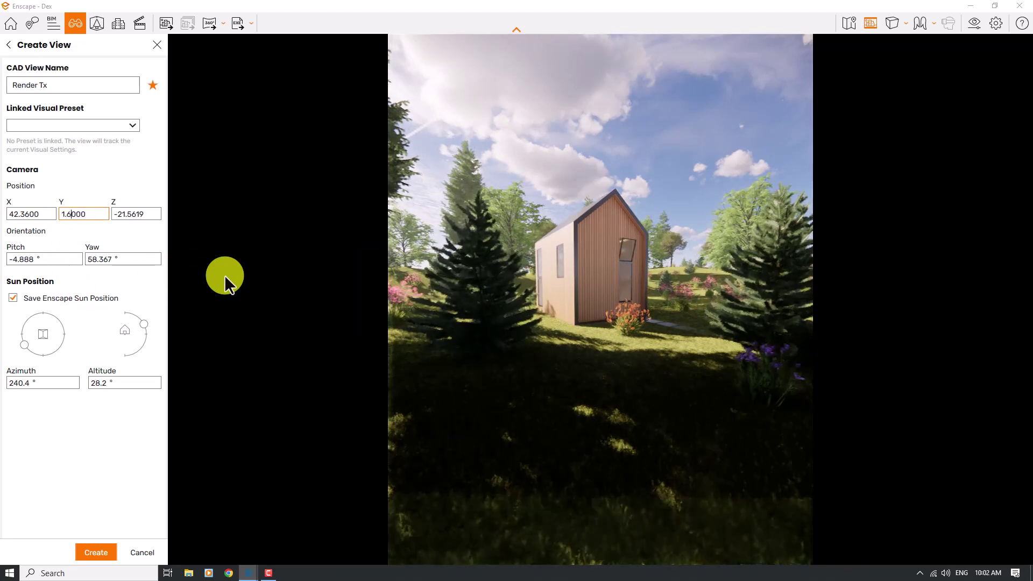
double_click(134, 215)
type("-21.6")
key("Return")
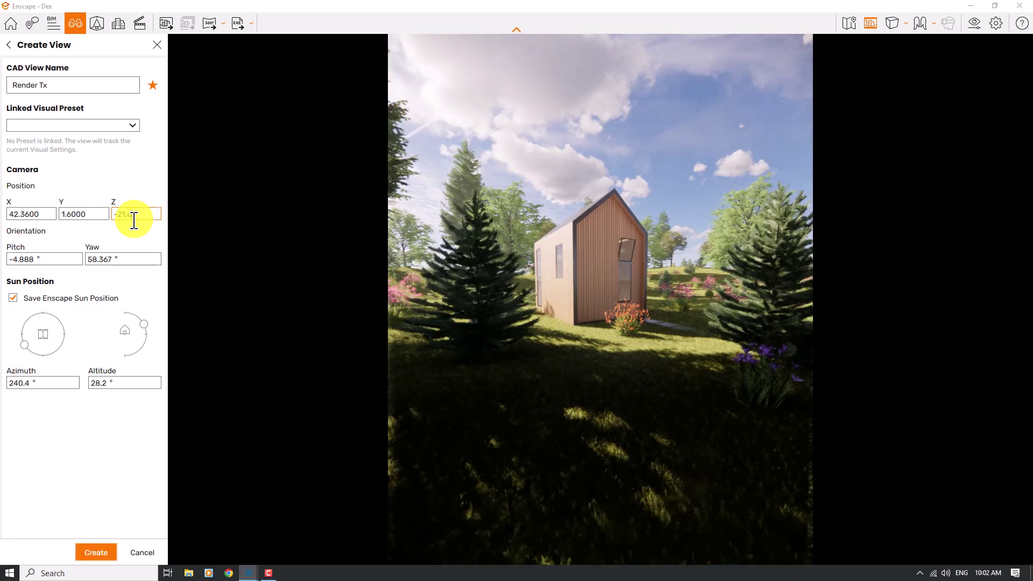
Step: Level the camera with pitch 0° and set its yaw to 58°
double_click(23, 262)
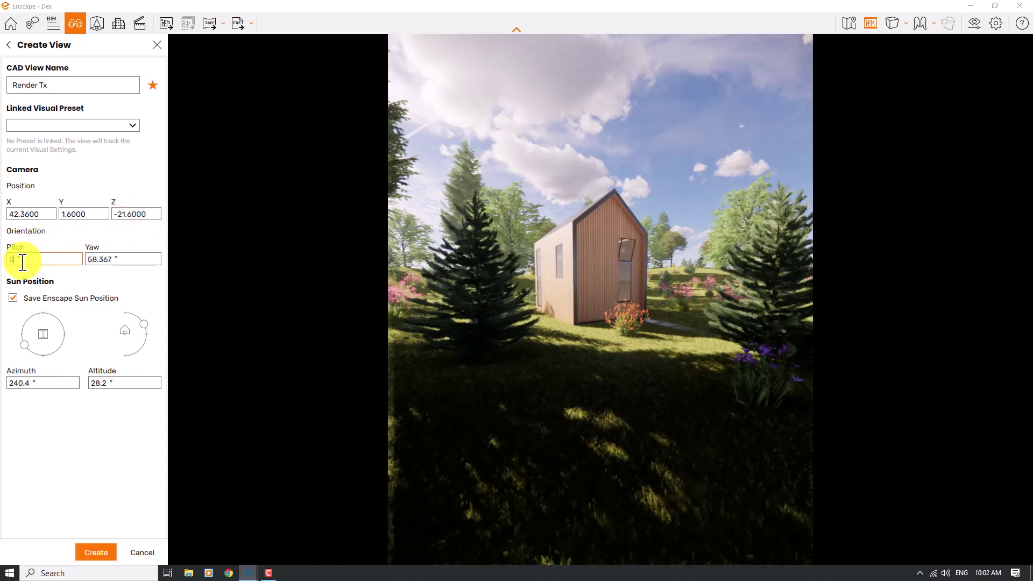
type("0")
key("Return")
double_click(103, 256)
type("58")
key("Return")
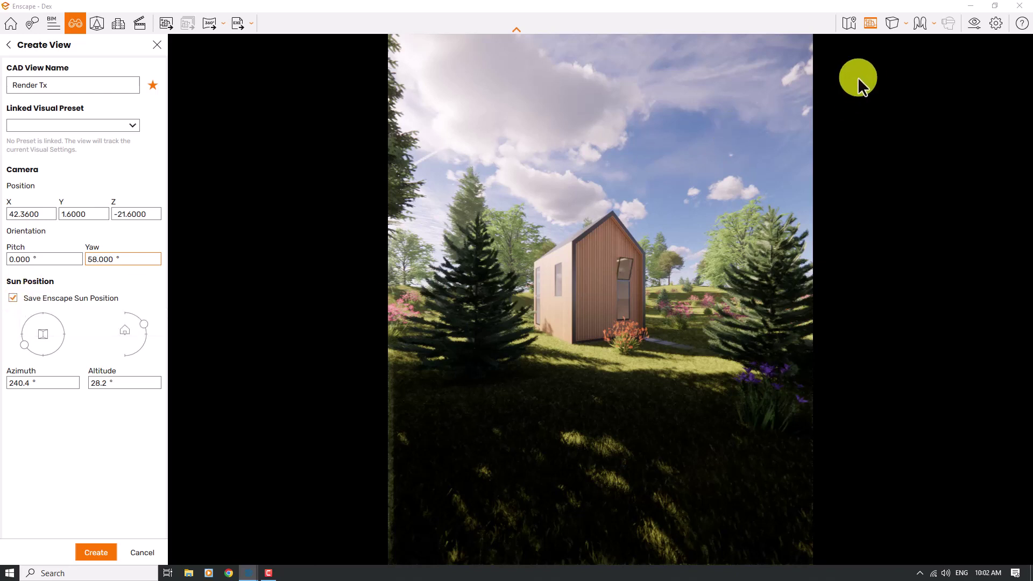
Step: Reduce the field of view slider to 46° and close Visual Settings
left_click(980, 21)
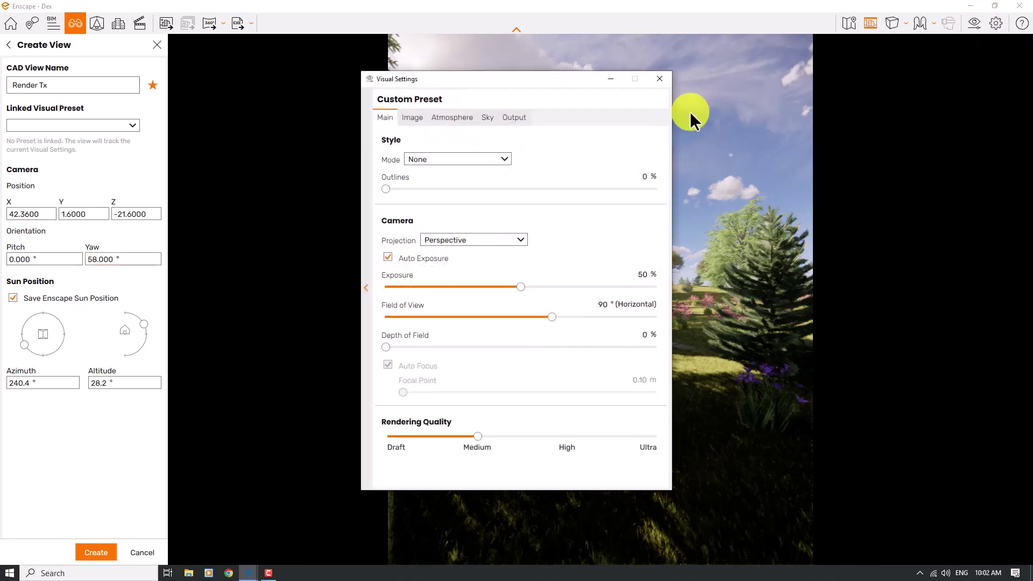
left_click_drag(519, 78, 883, 44)
left_click_drag(913, 283, 857, 285)
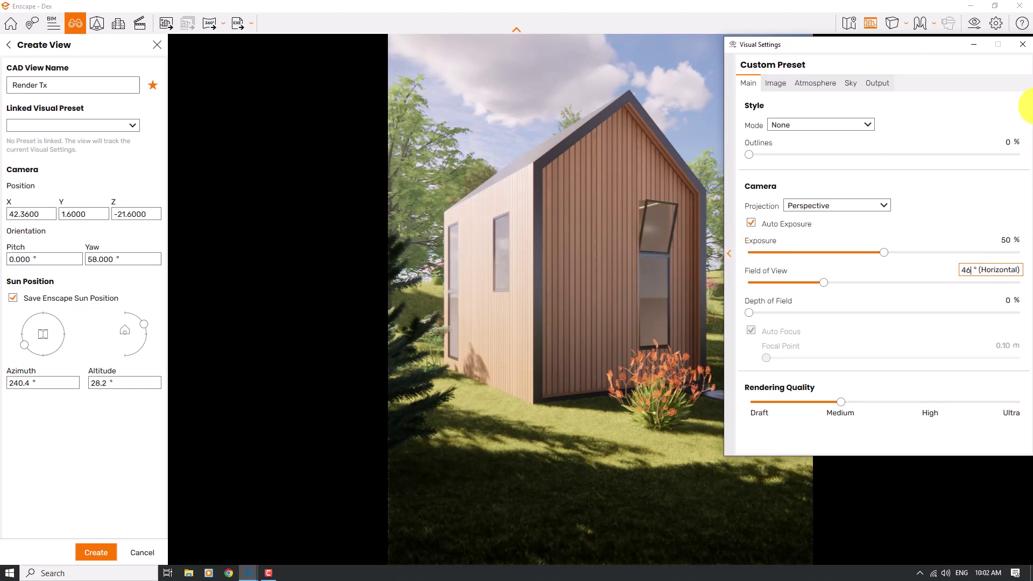
left_click(1023, 44)
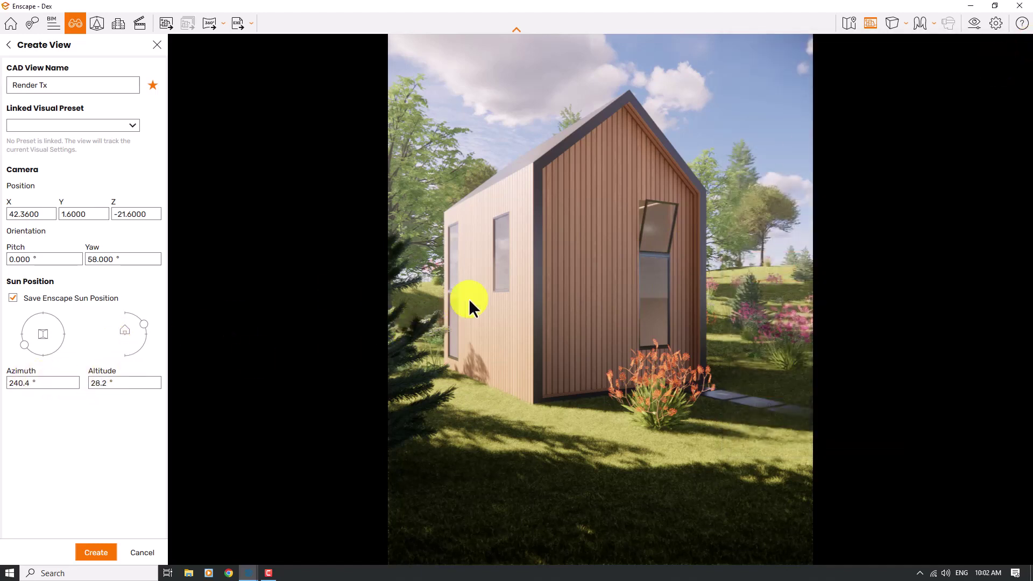
Step: Shift the time of day and set the sun altitude to 22.6°
right_click_drag(470, 298, 469, 298, "shift")
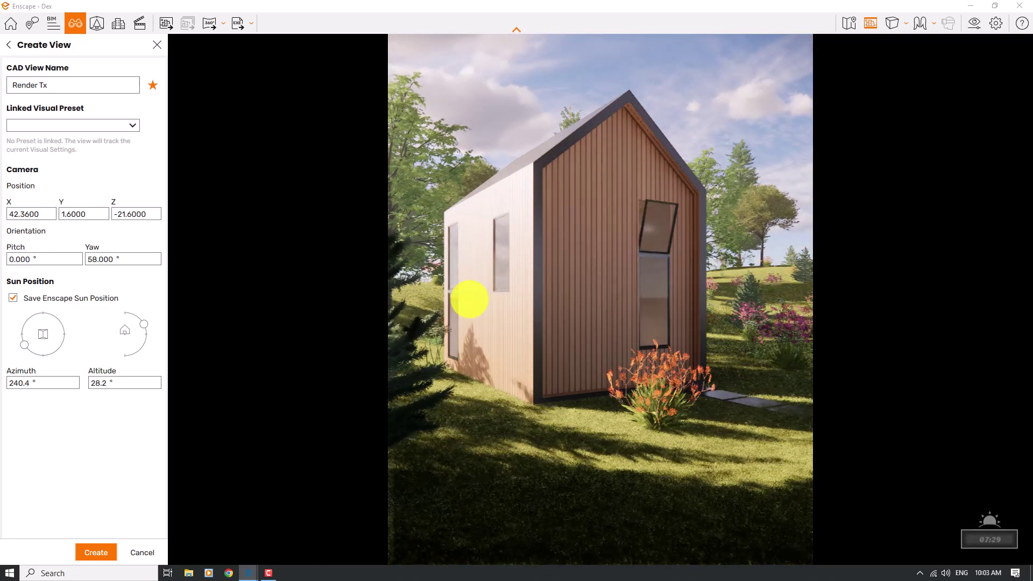
left_click(104, 385)
type("22")
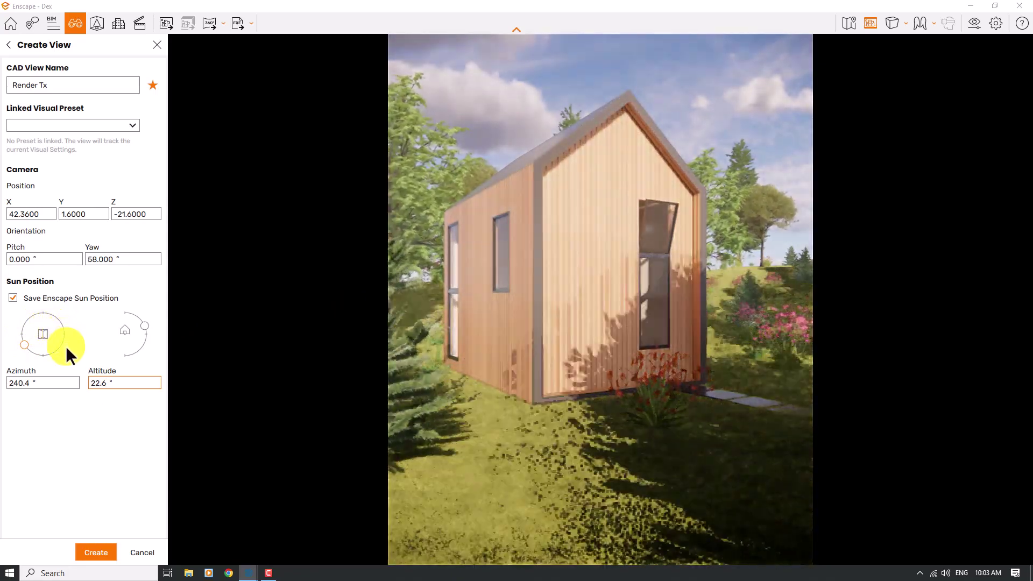
Step: Rotate the sun toward the south and set its azimuth to 164°
left_click_drag(25, 345, 53, 350)
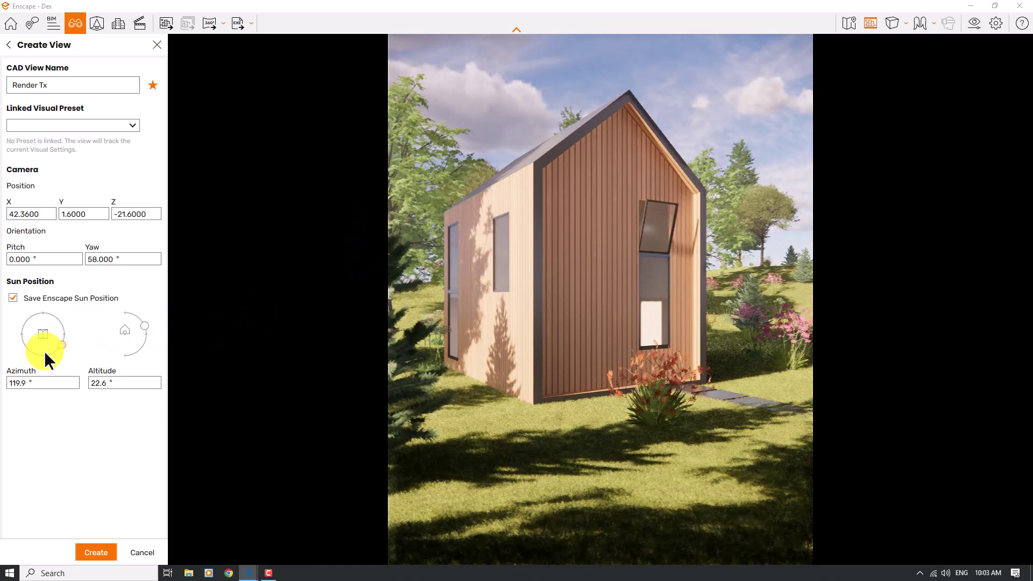
left_click(43, 350)
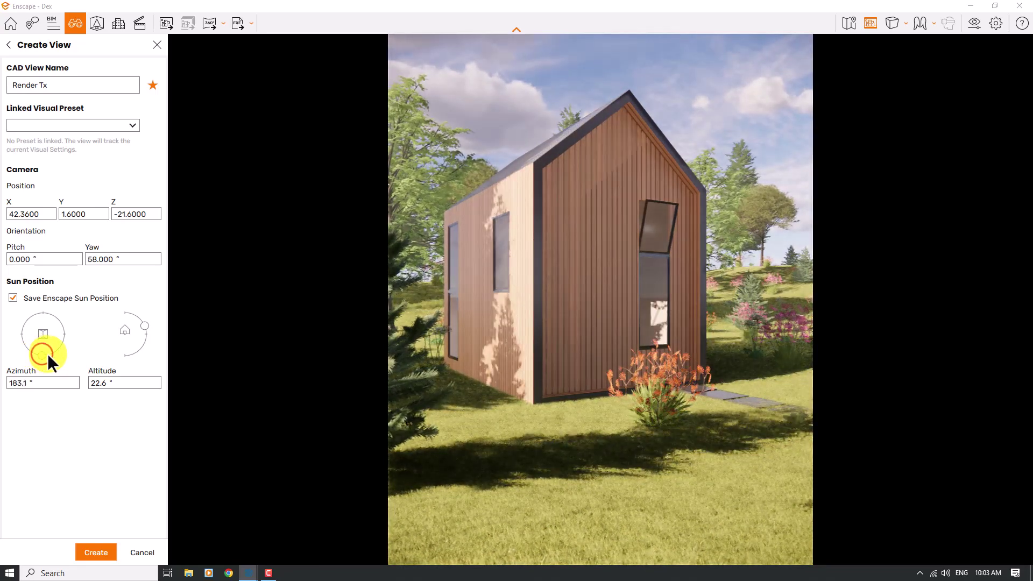
double_click(17, 383)
type("164")
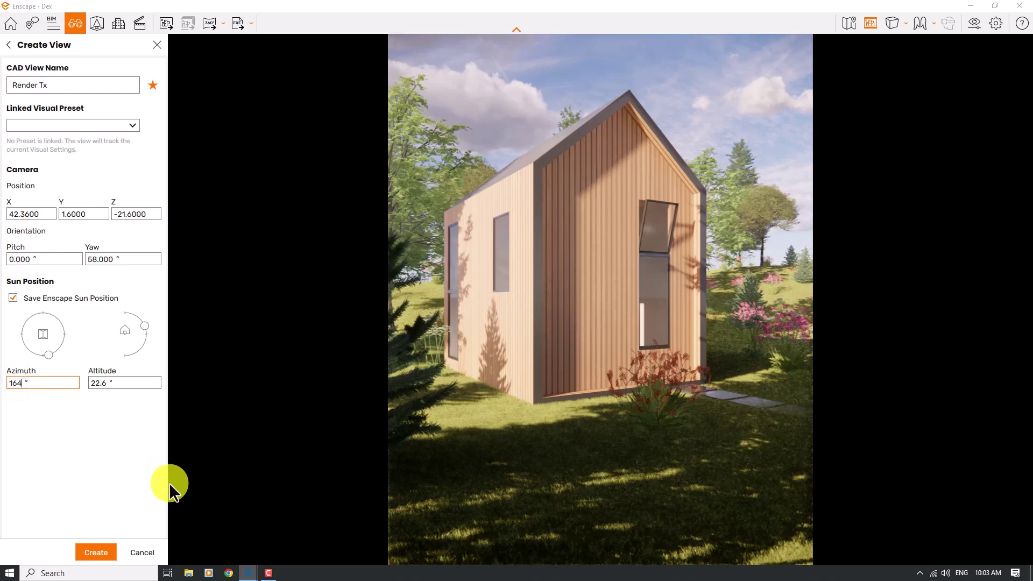
key("Return")
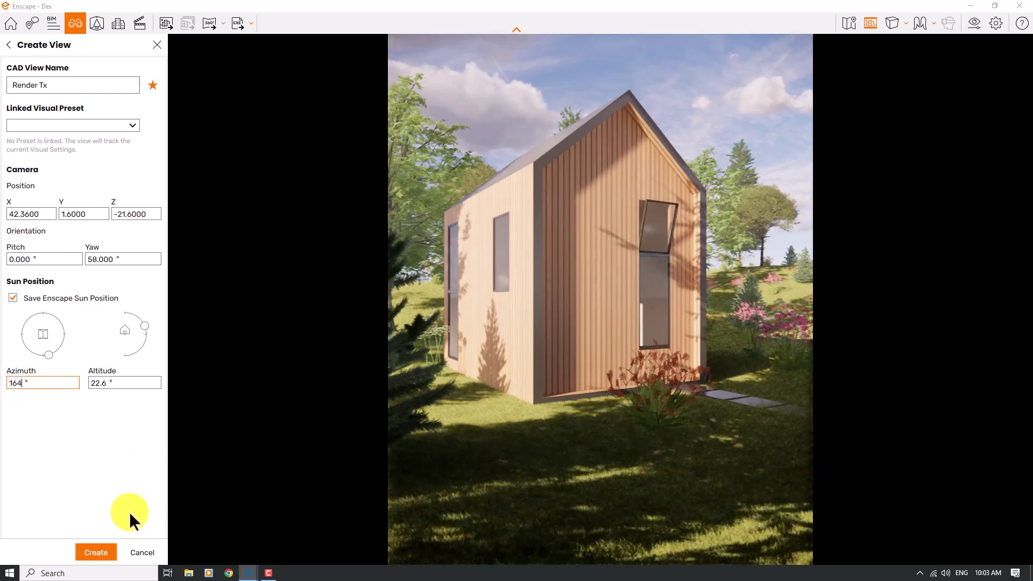
Step: Create the Render Tx view, load it from the list and close View Management
left_click(105, 550)
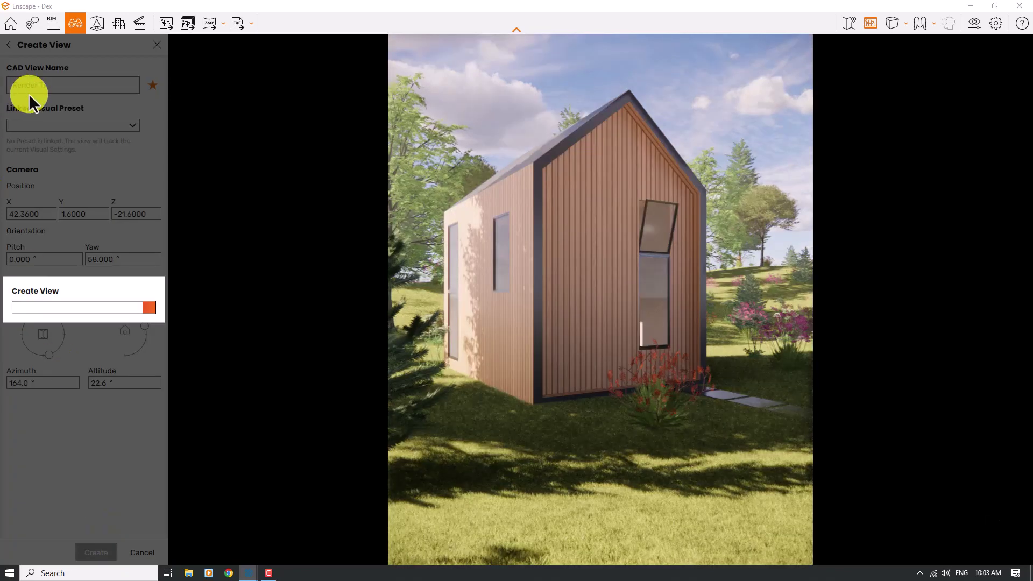
left_click(34, 175)
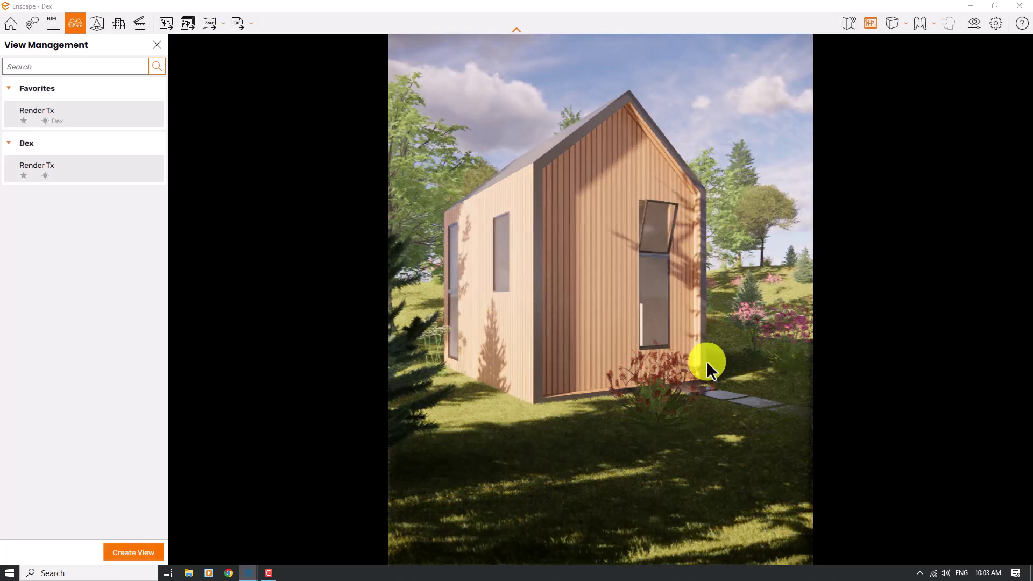
left_click(157, 47)
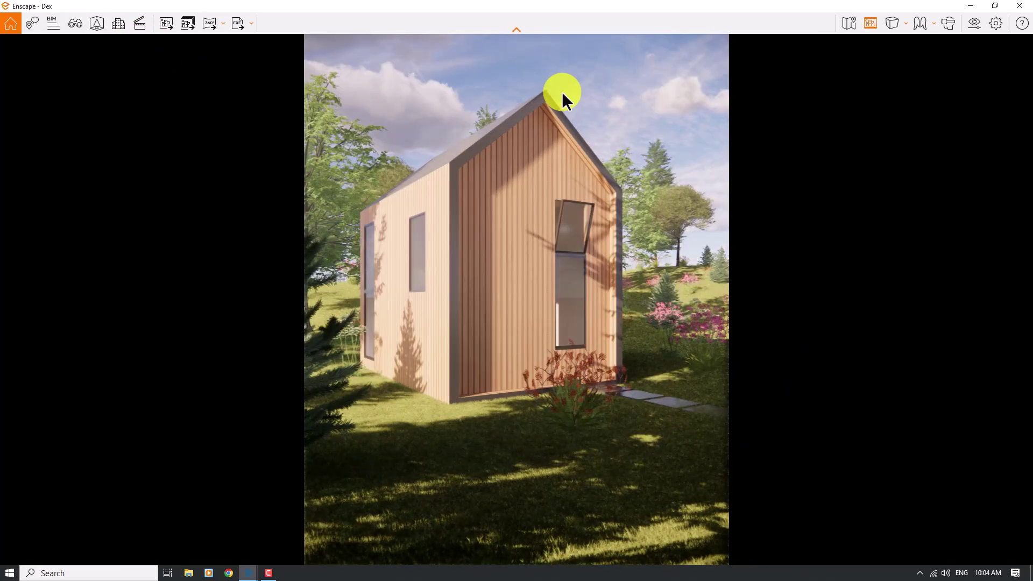
Step: Raise rendering quality back to High and narrow the field of view to 42°
left_click(973, 21)
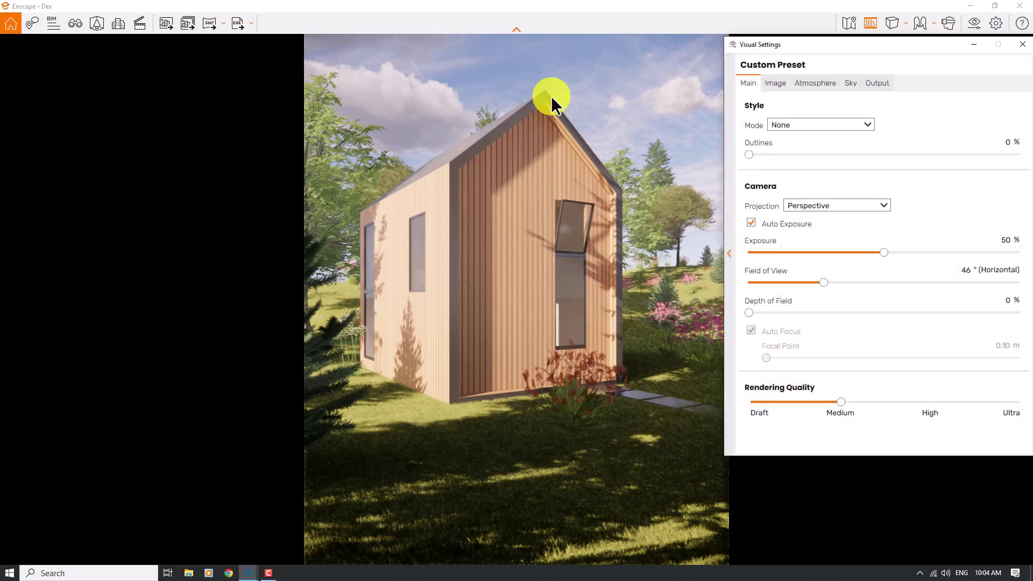
left_click_drag(789, 41, 68, 43)
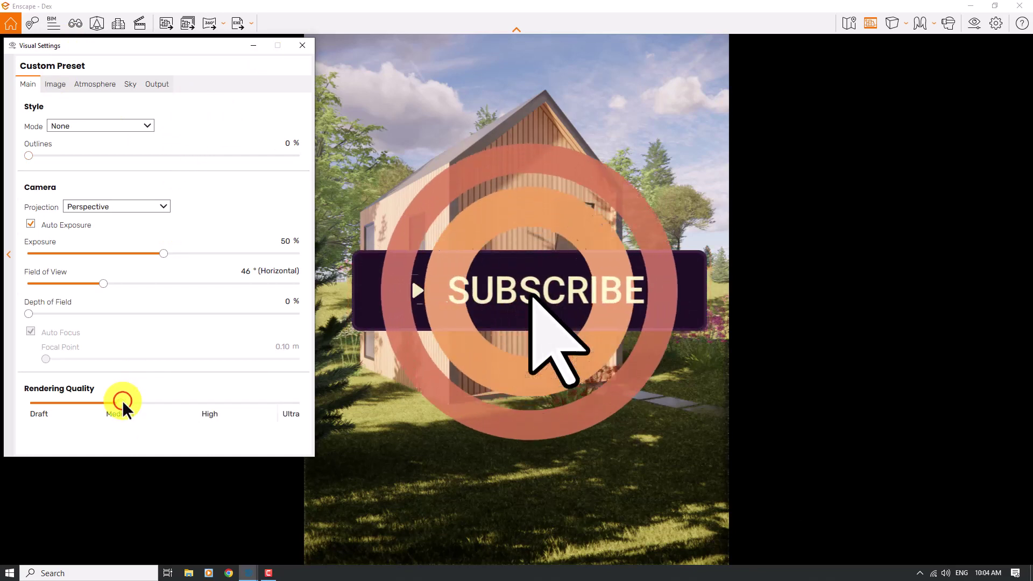
left_click_drag(122, 403, 201, 403)
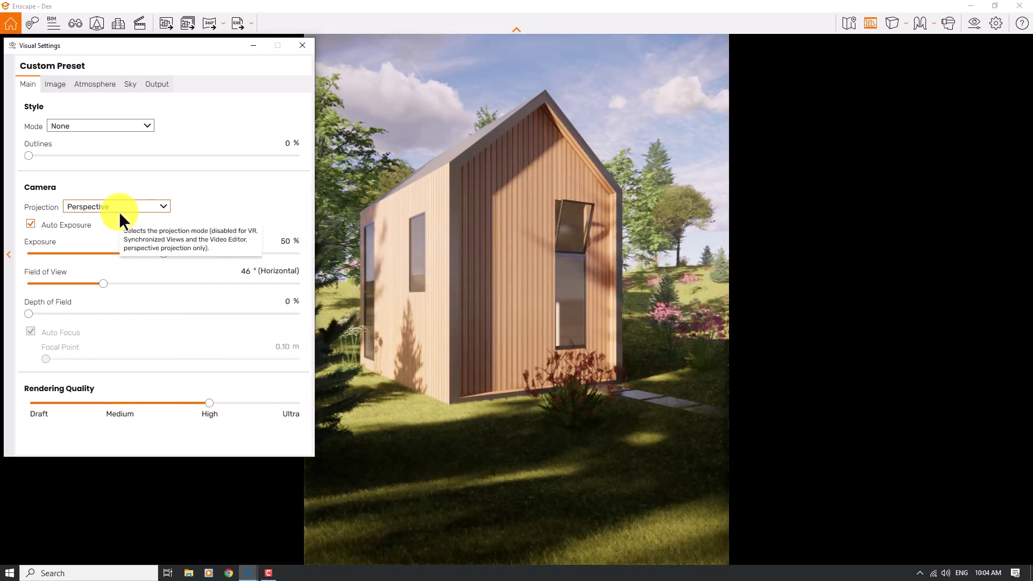
left_click_drag(102, 282, 92, 281)
left_click(244, 271)
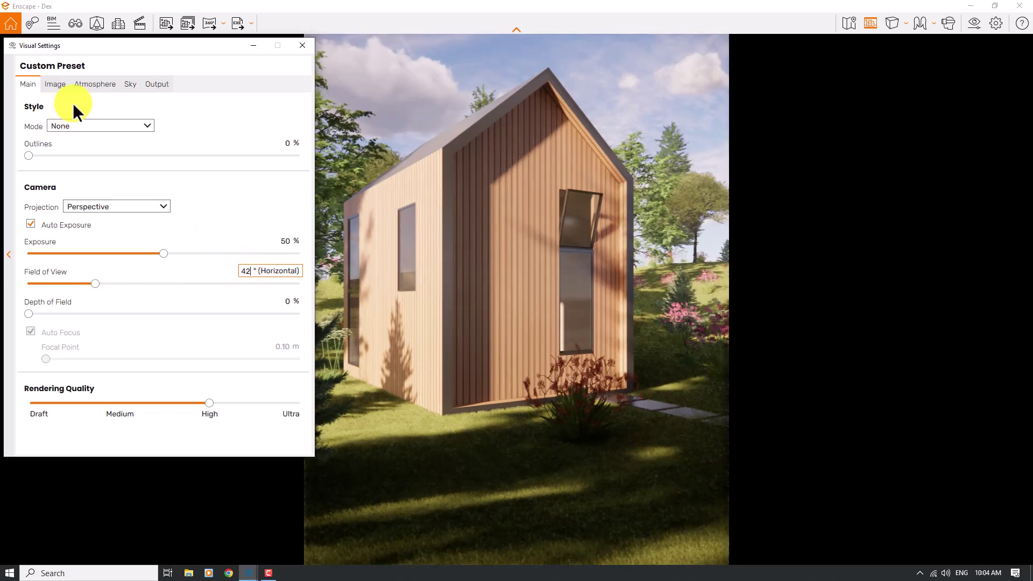
Step: Enable Auto Contrast on the Image tab after trying a darker shadow setting
left_click(59, 86)
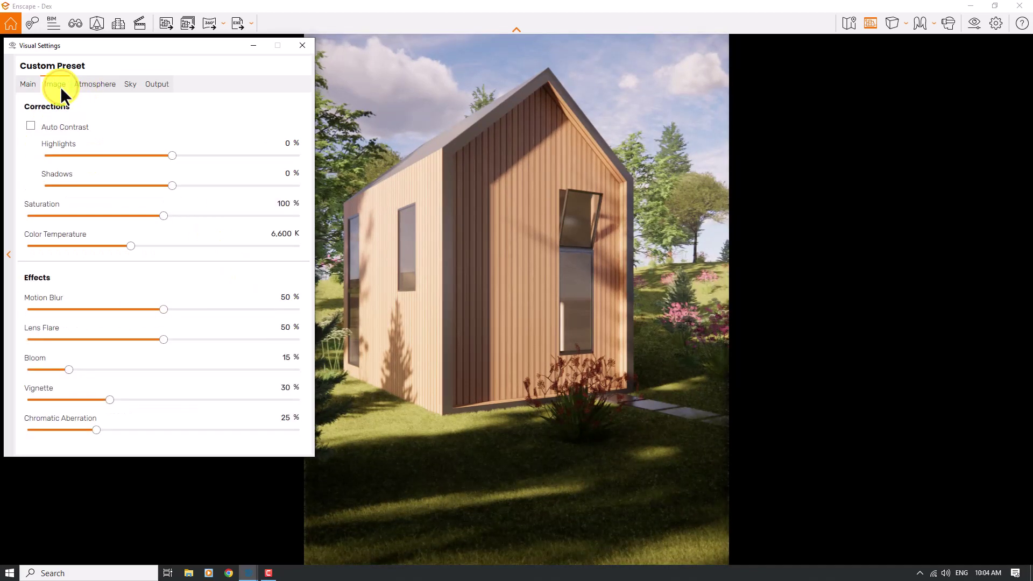
left_click(31, 127)
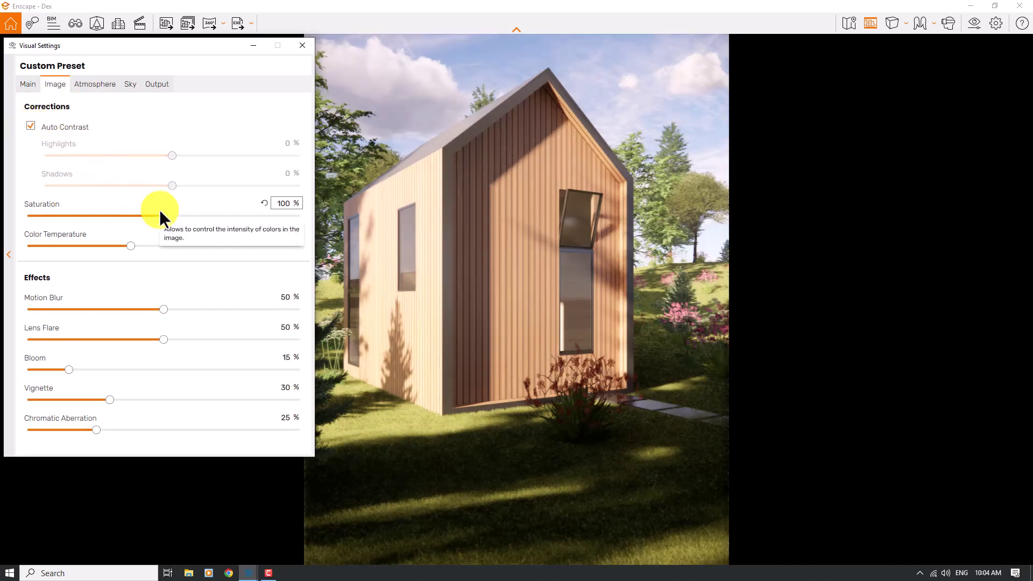
left_click(31, 126)
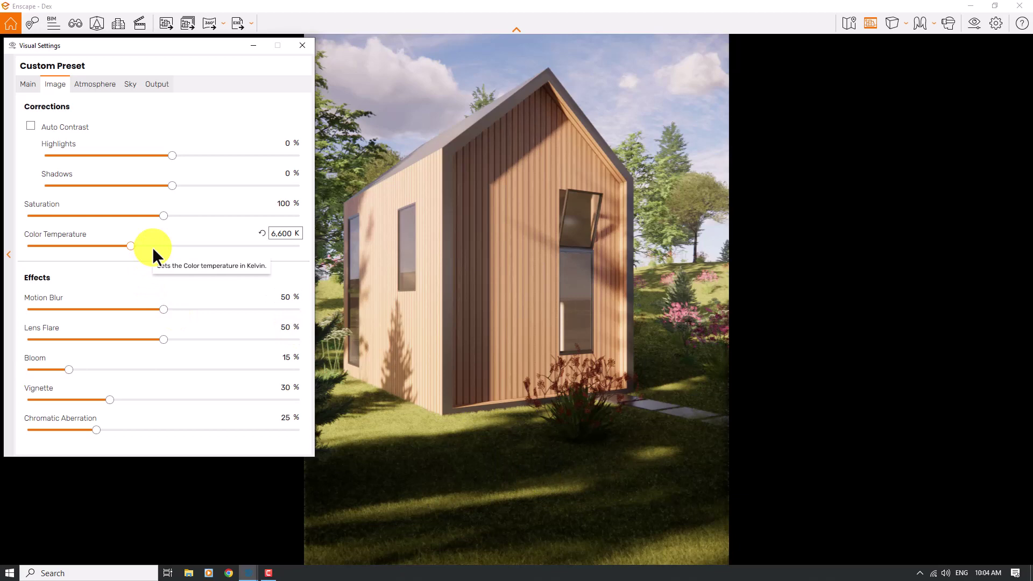
left_click_drag(169, 184, 128, 181)
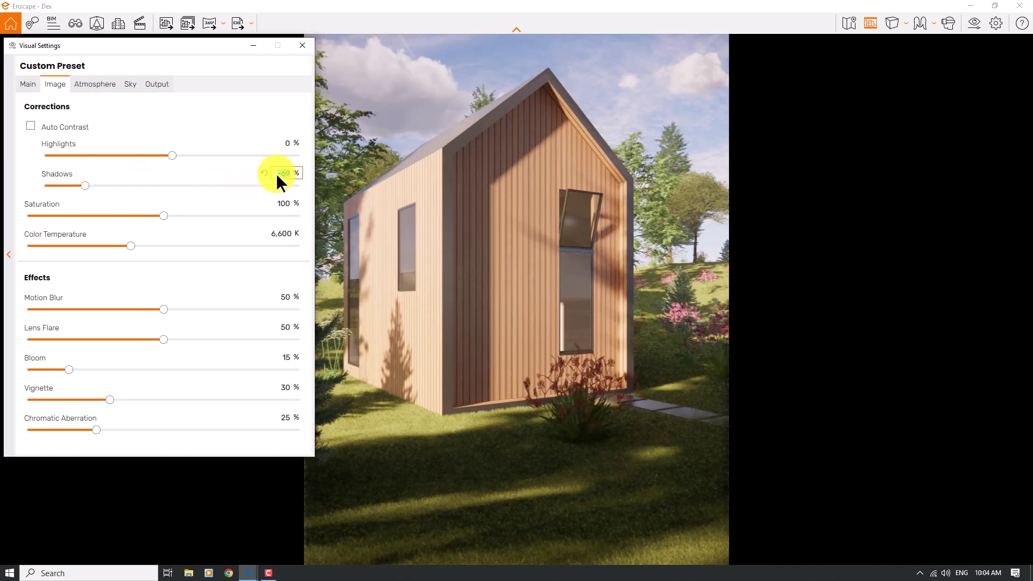
type("0")
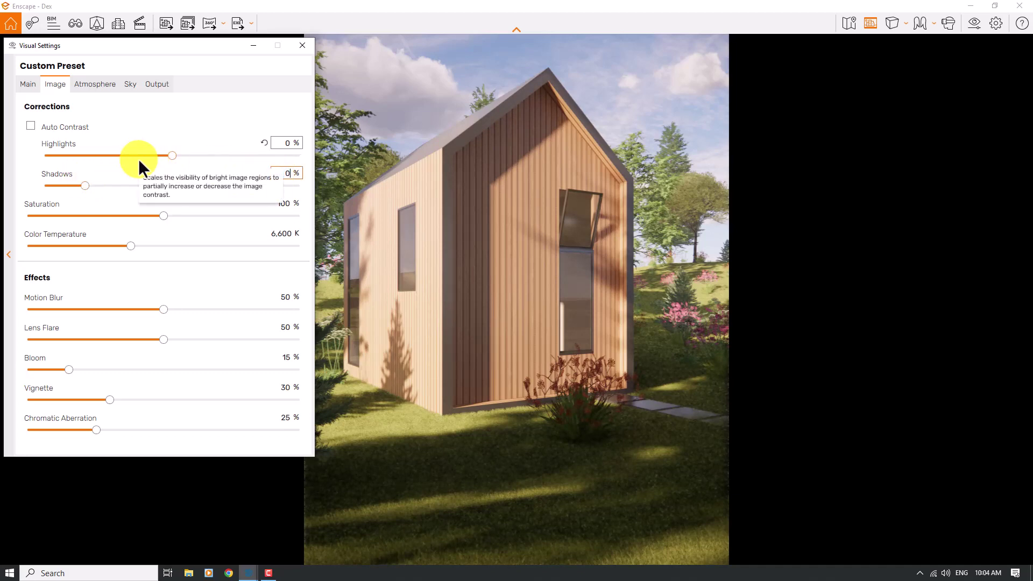
left_click(63, 128)
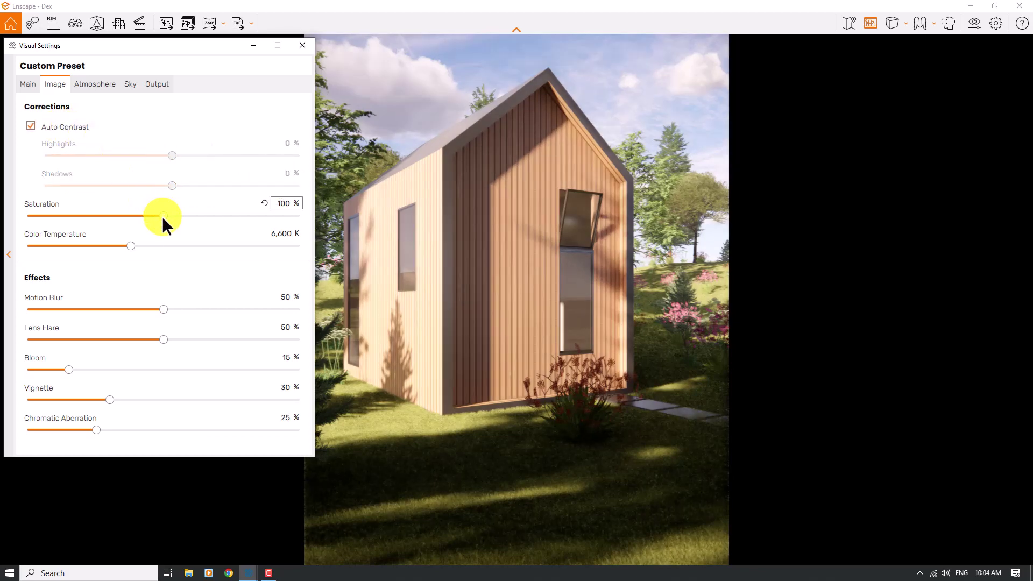
Step: Set saturation to 106% and colour temperature to 7,600 K
double_click(288, 204)
key("Return")
double_click(282, 235)
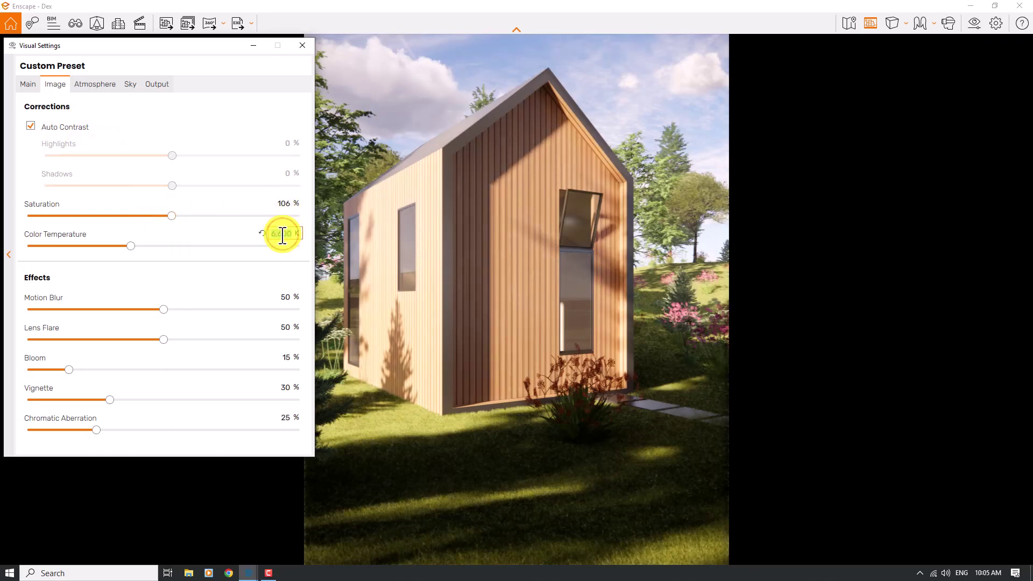
type("7")
key("Return")
Step: Zero motion blur, bloom, lens flare and chromatic aberration, and set vignette to 6%
left_click_drag(167, 310, 1, 337)
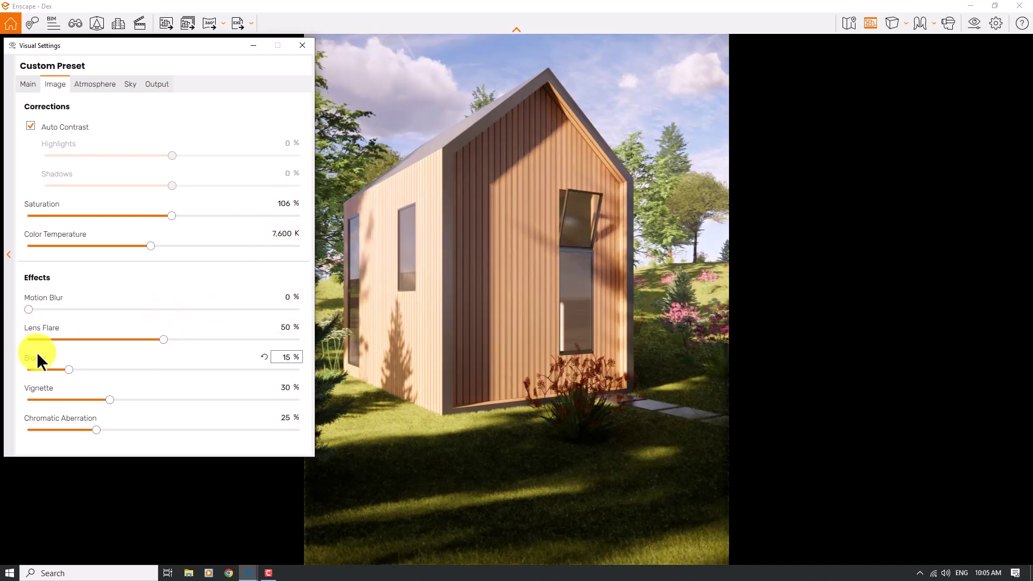
left_click_drag(66, 369, 6, 372)
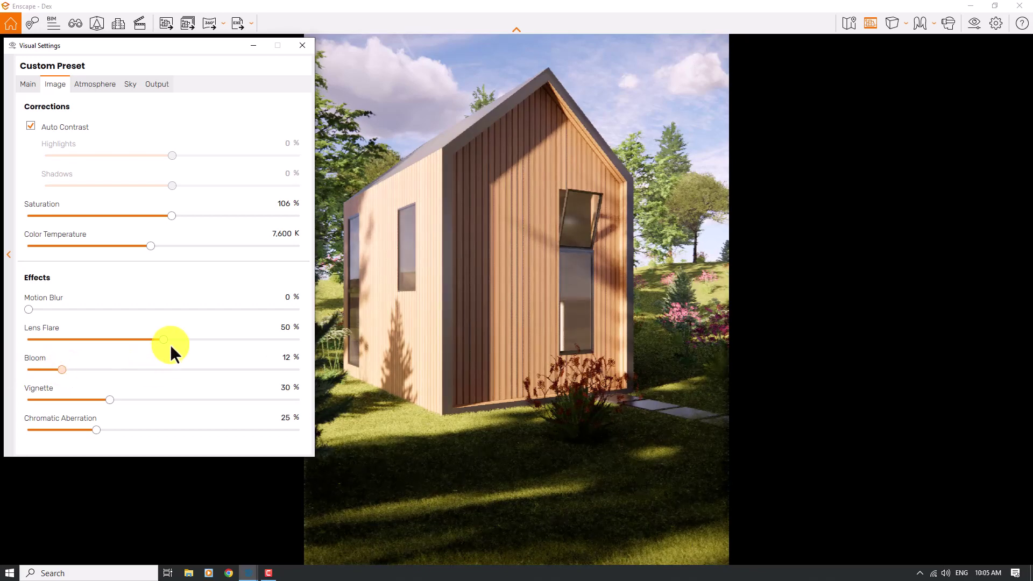
left_click_drag(166, 340, 0, 346)
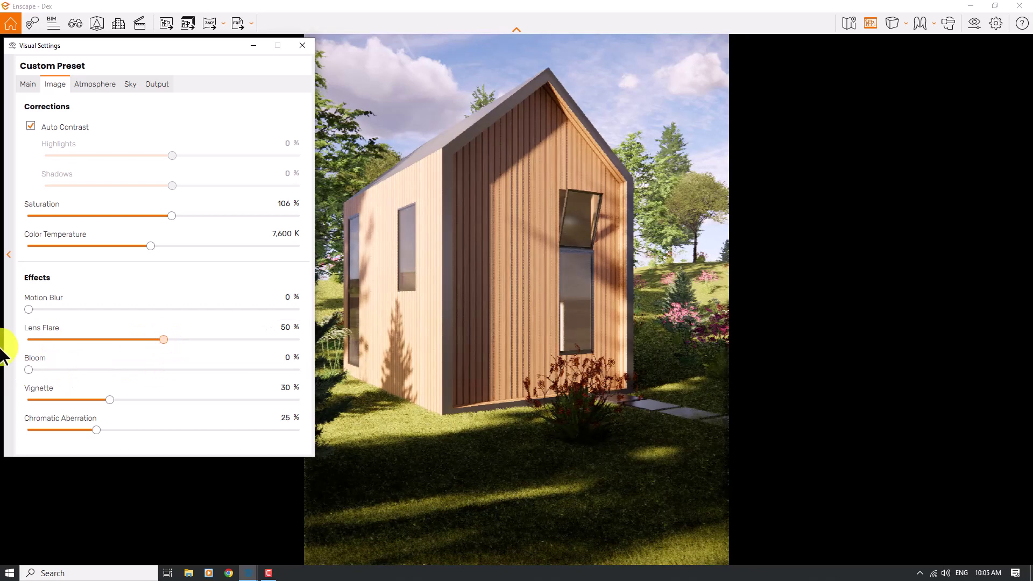
left_click(288, 388)
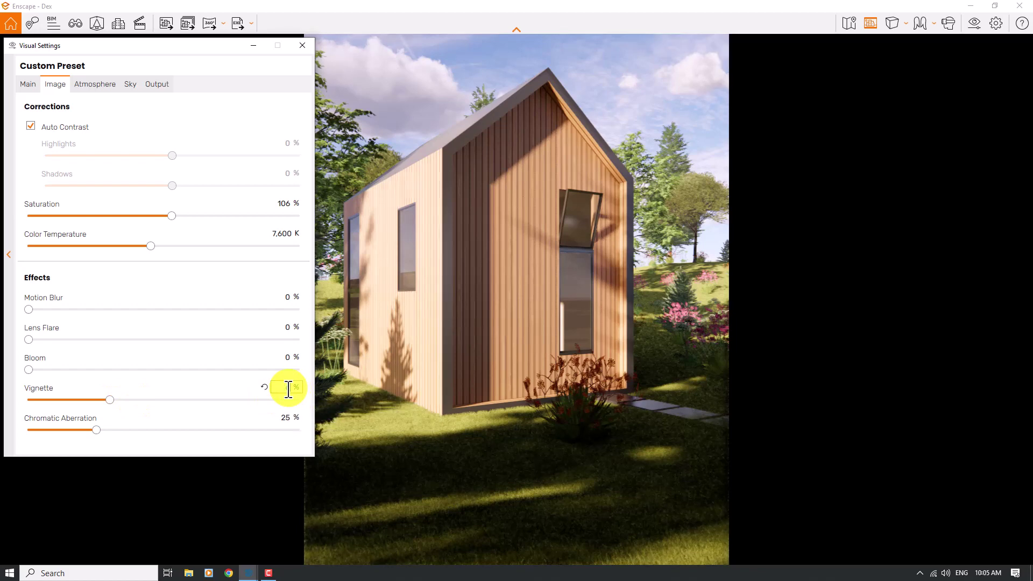
left_click(281, 418)
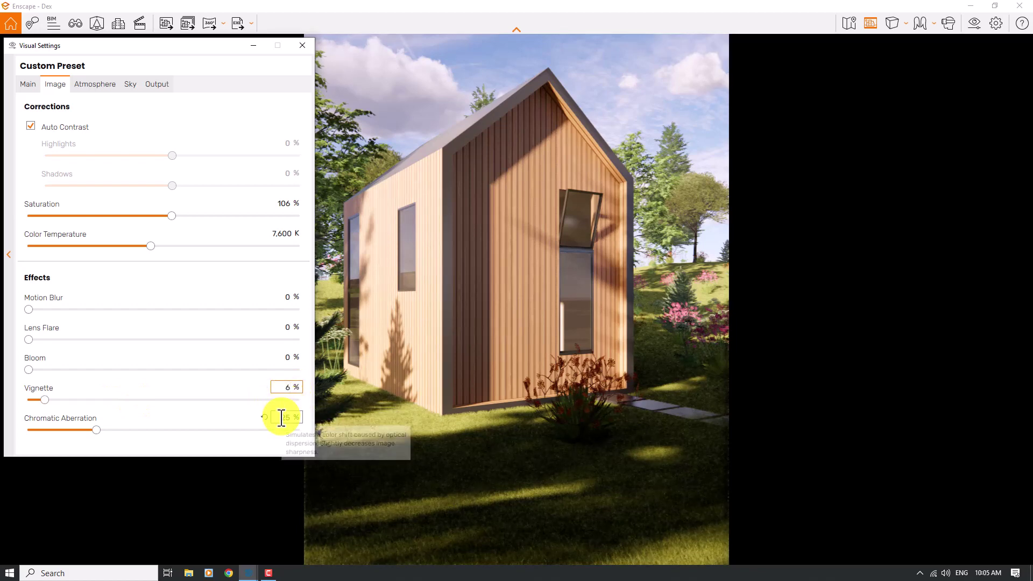
type("0")
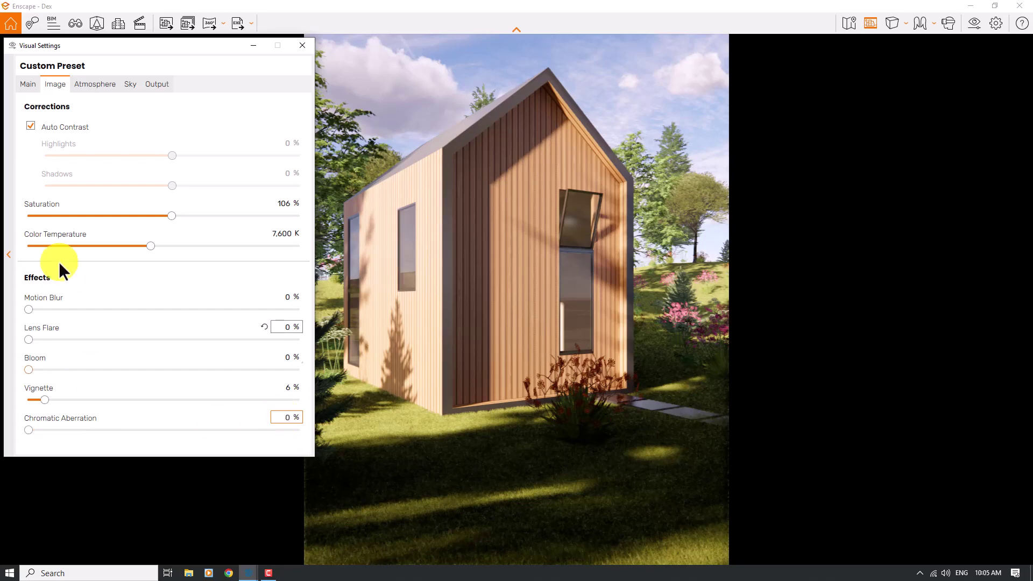
Step: Set fog intensity to 0% in the Atmosphere settings
left_click(90, 86)
left_click(287, 128)
type("00")
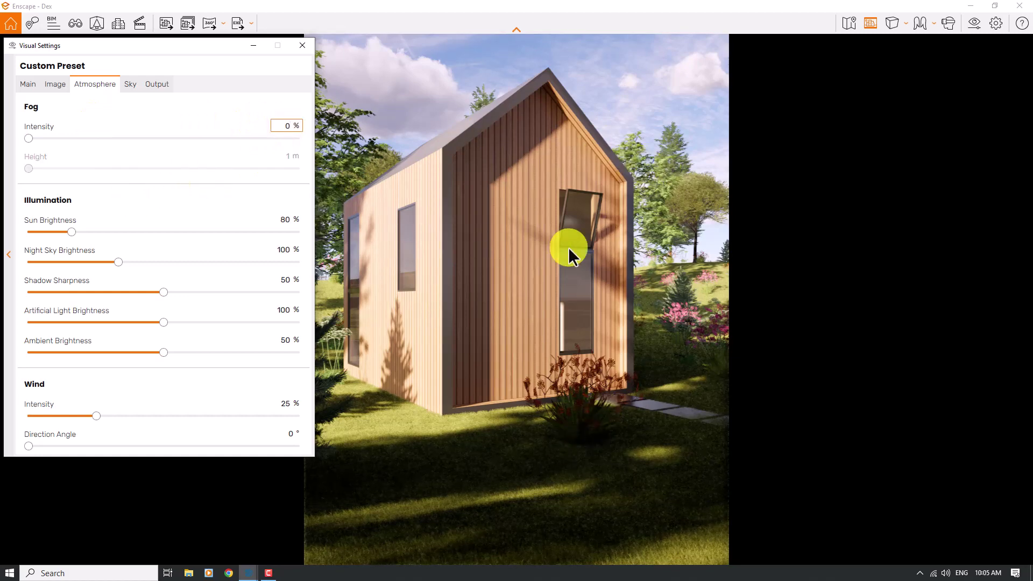
Step: Enter 90 for Atmosphere sun brightness and 88 for shadow sharpness, then close Visual Settings
left_click(284, 219)
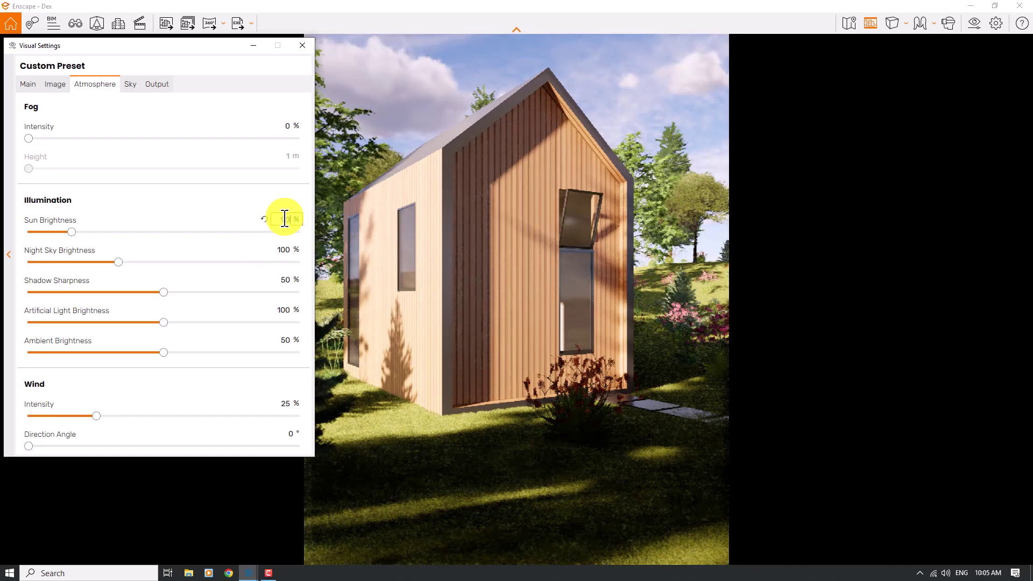
type("90")
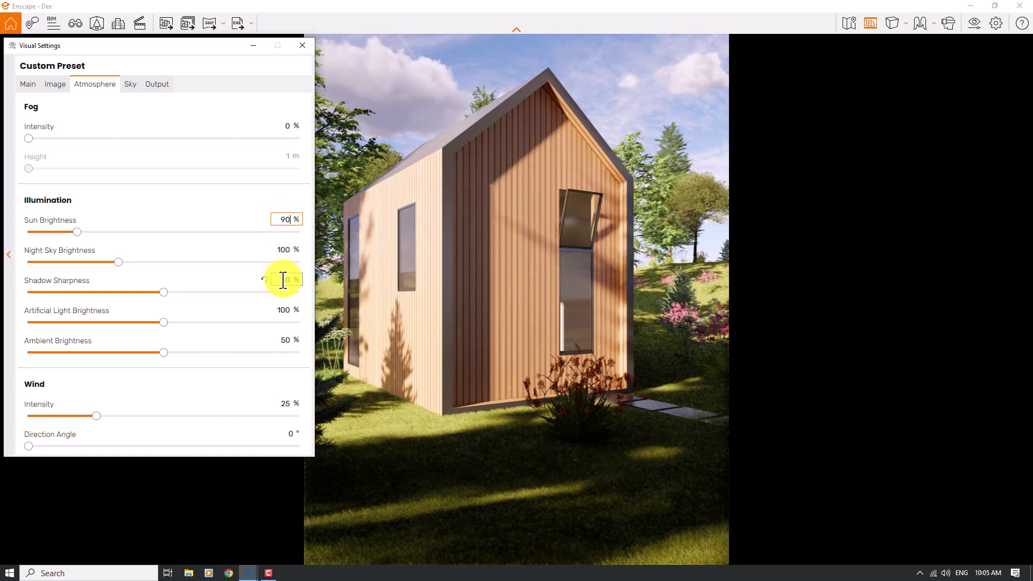
left_click(284, 280)
type("88")
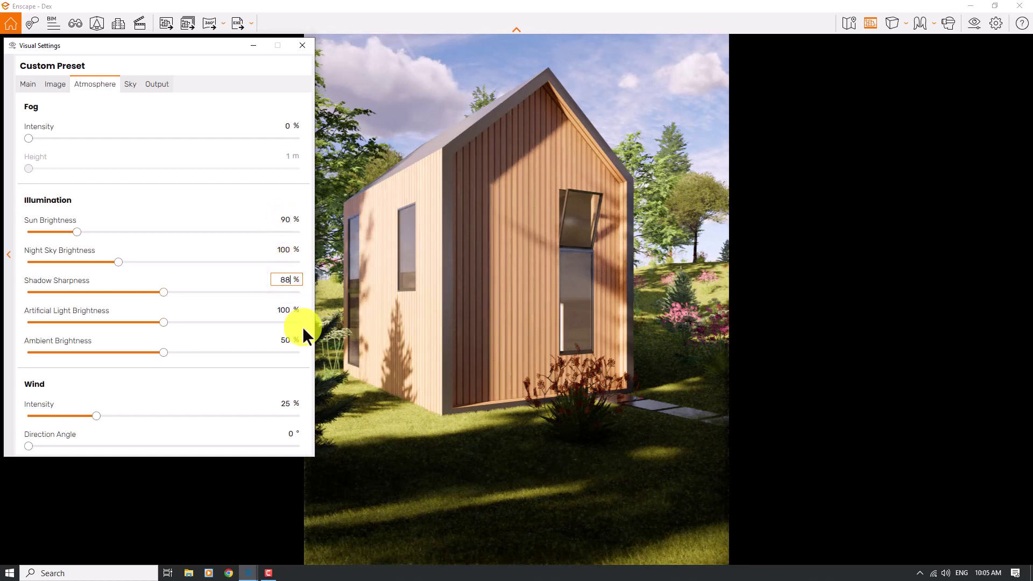
key("Return")
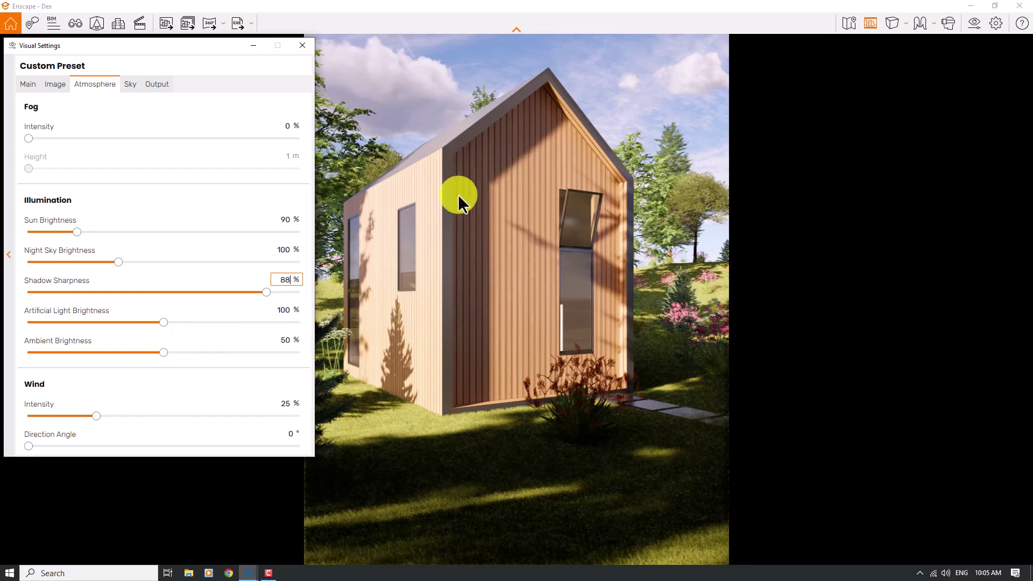
left_click(303, 45)
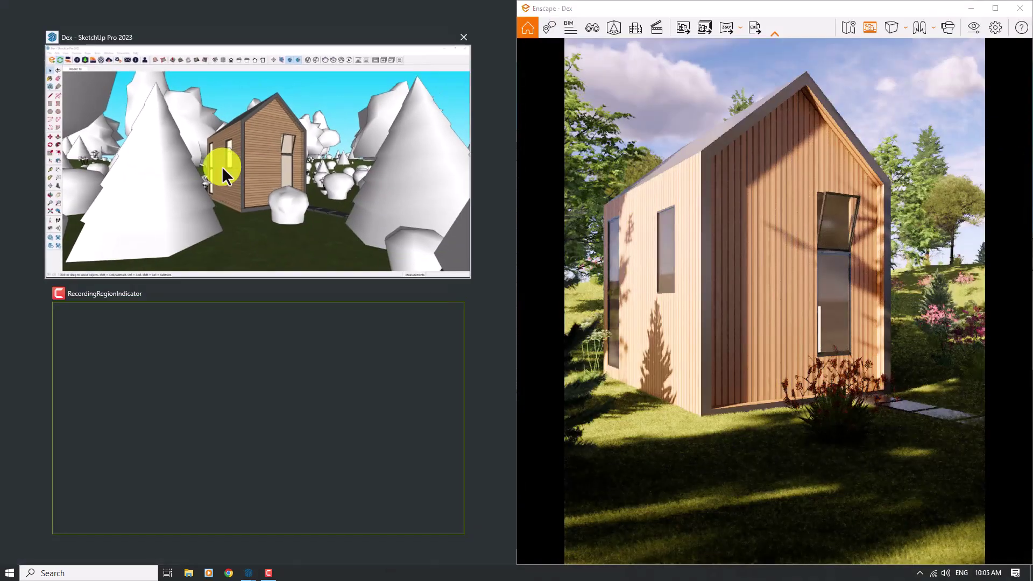
Step: Orbit the SketchUp view into the cabin interior and select the ceiling lamp
left_click(222, 166)
scroll(263, 212, "up", 4)
mouse_move(263, 215)
middle_mouse_down()
mouse_move(175, 304)
mouse_move(93, 297)
middle_mouse_up()
scroll(231, 258, "up", 10)
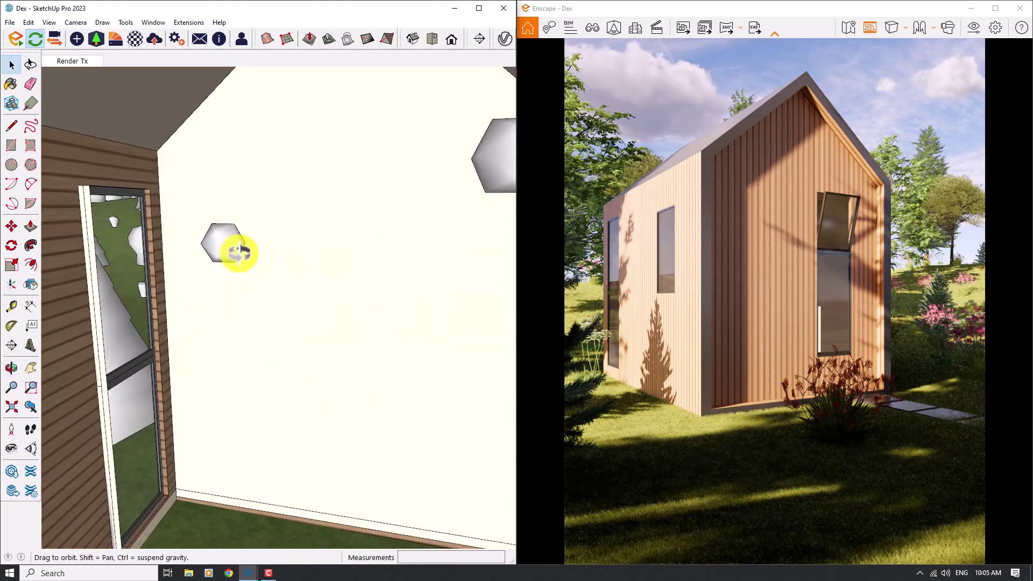
scroll(221, 258, "down", 8)
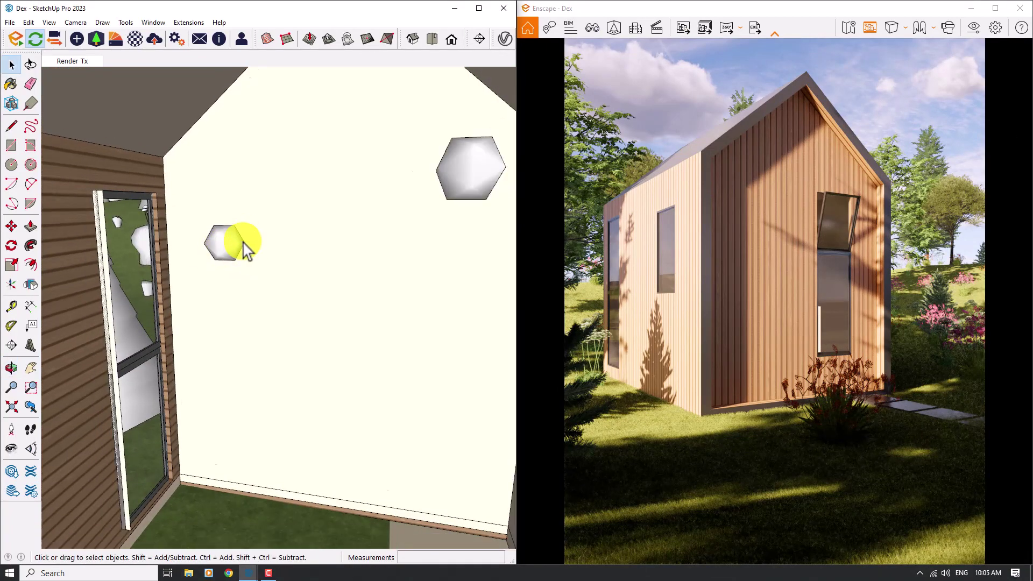
mouse_move(240, 238)
middle_mouse_down()
mouse_move(224, 289)
mouse_move(240, 167)
middle_mouse_up()
key("space")
left_click(243, 134)
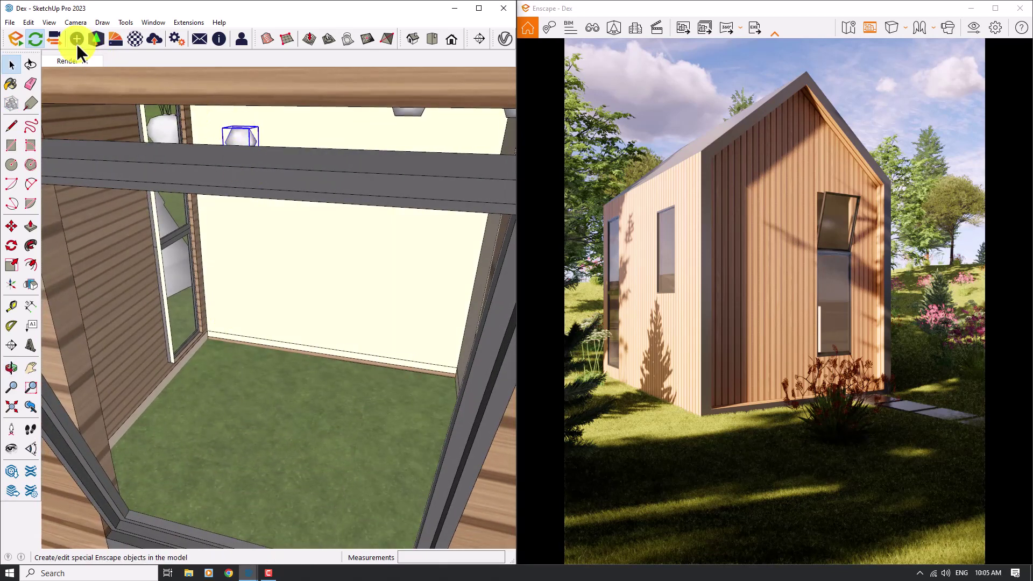
Step: Set the lamp's luminous intensity to 40,000 cd, close its light settings, and maximize Enscape
left_click(76, 40)
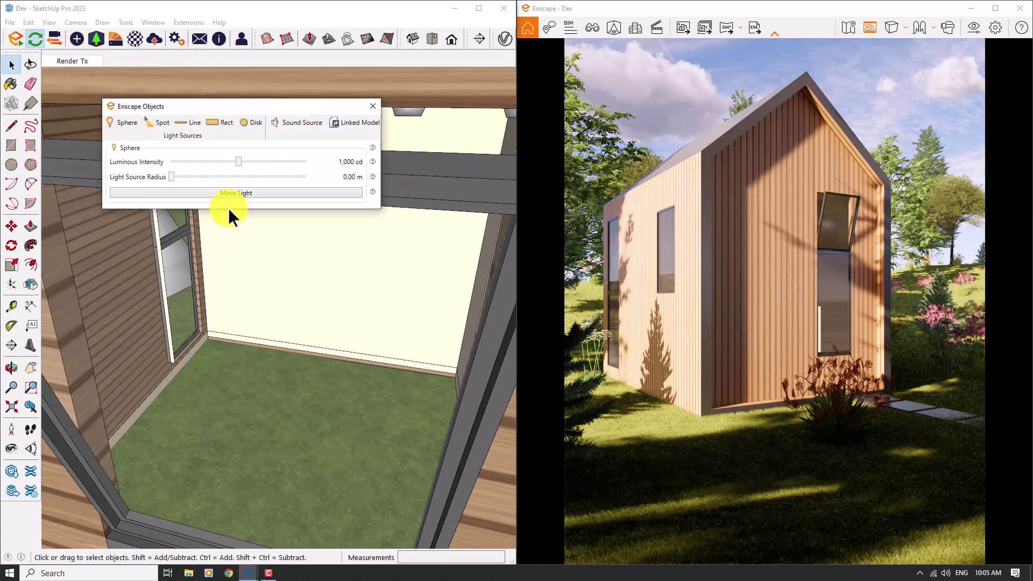
left_click_drag(238, 162, 275, 161)
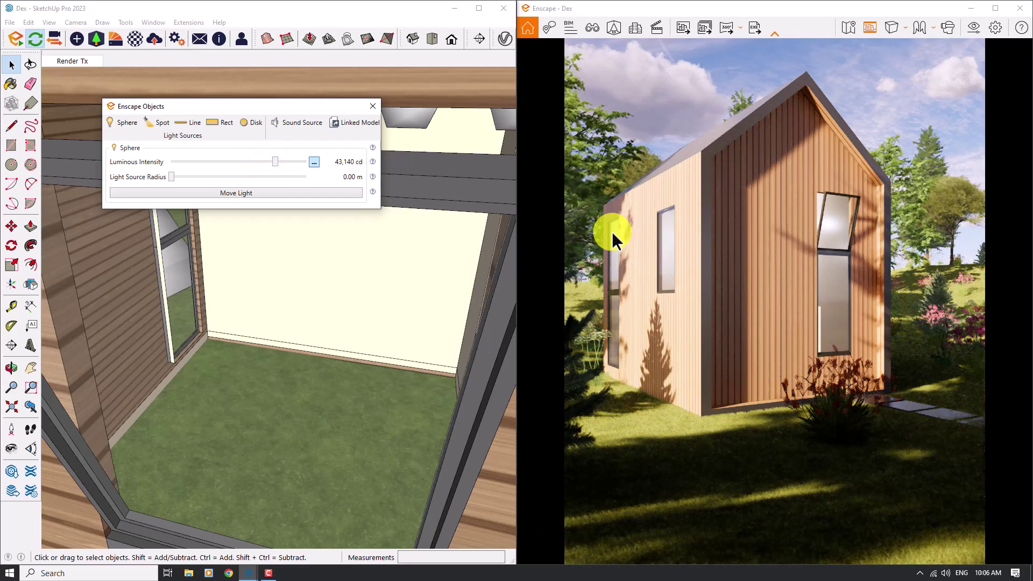
left_click(314, 161)
left_click(336, 182)
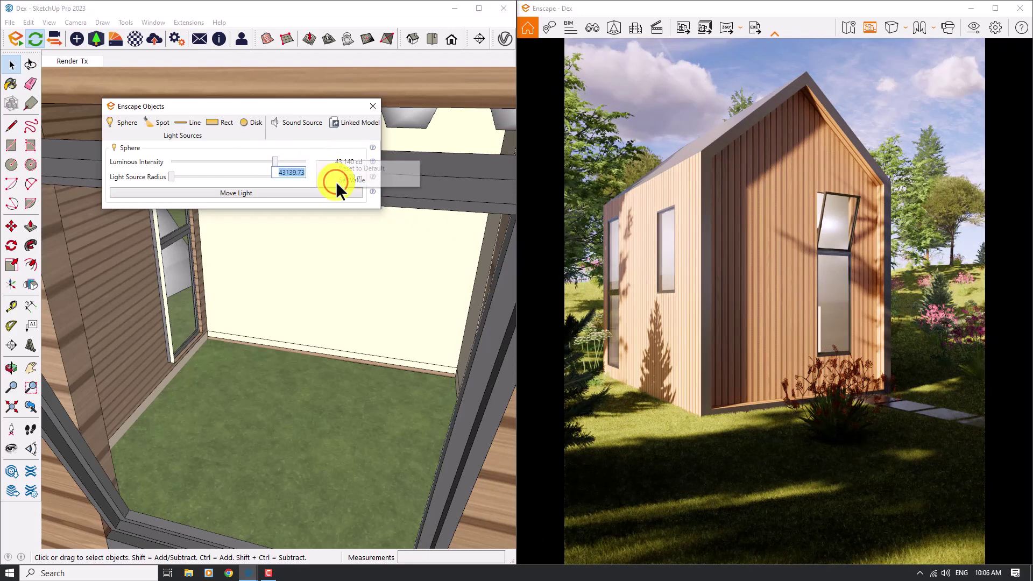
type("40,000")
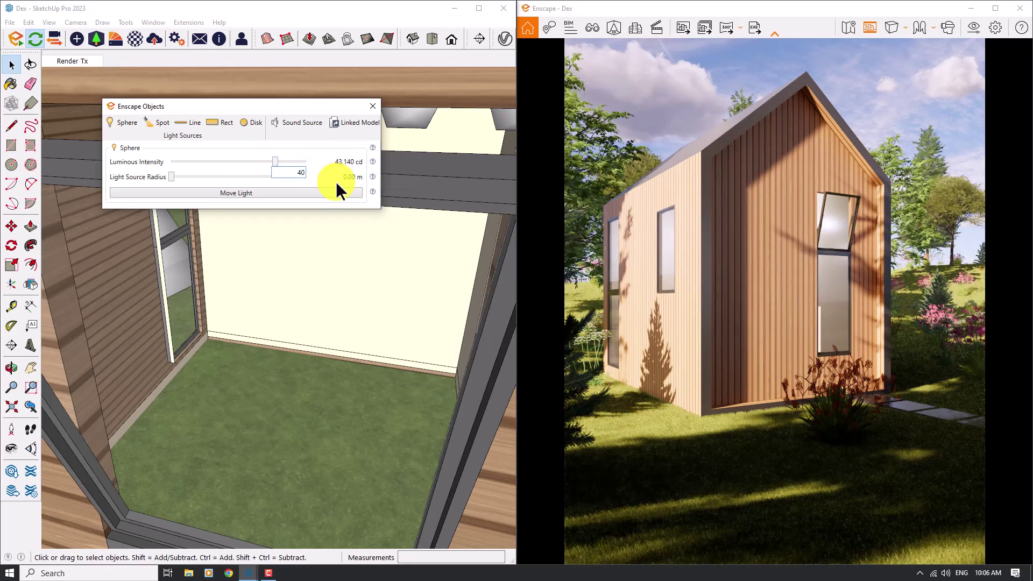
key("Return")
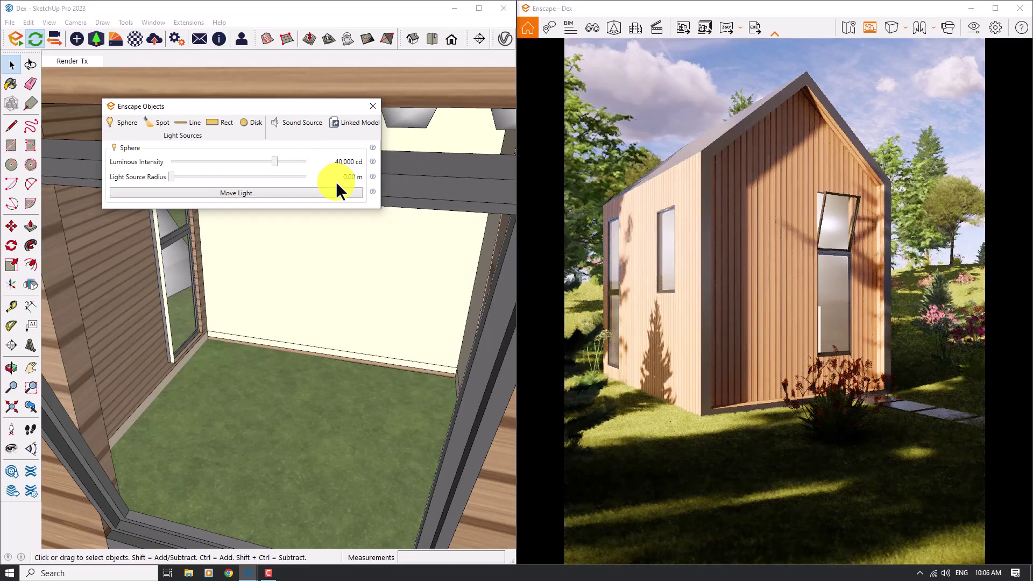
left_click(372, 106)
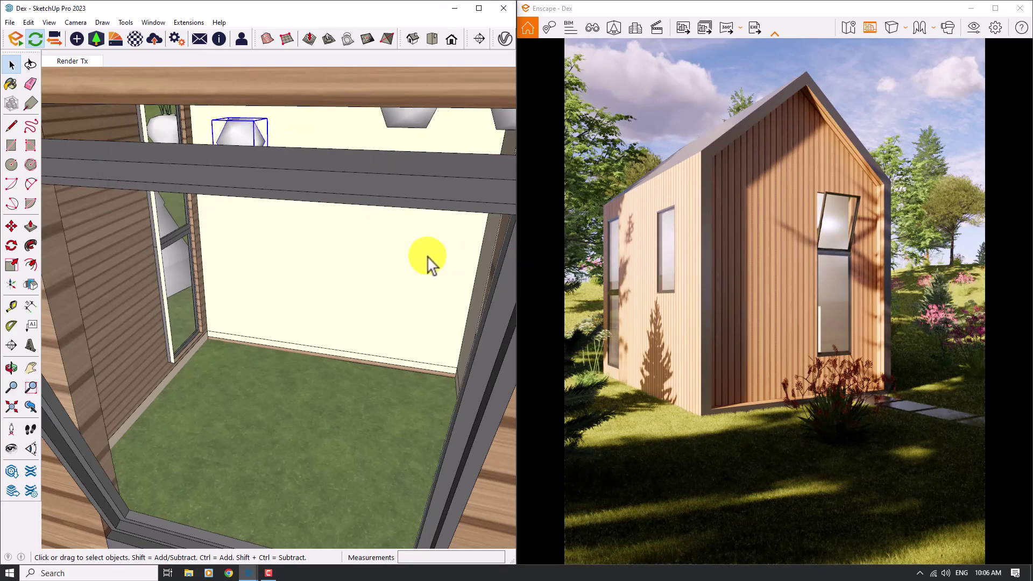
left_click(995, 9)
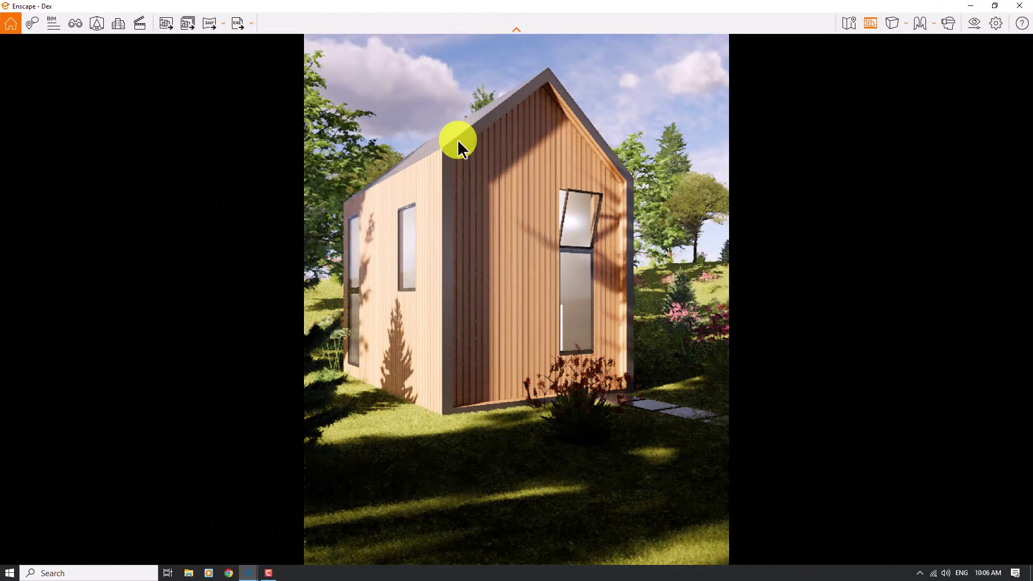
Step: Open Visual Settings, move it aside, and set Atmosphere artificial light brightness to 76%
left_click(974, 23)
left_click_drag(482, 81, 160, 56)
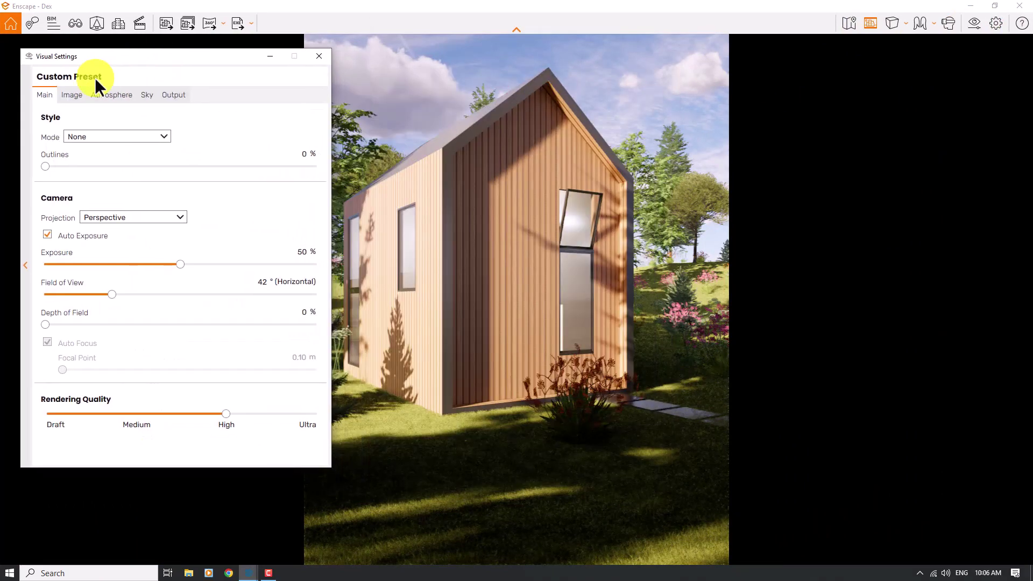
left_click(110, 96)
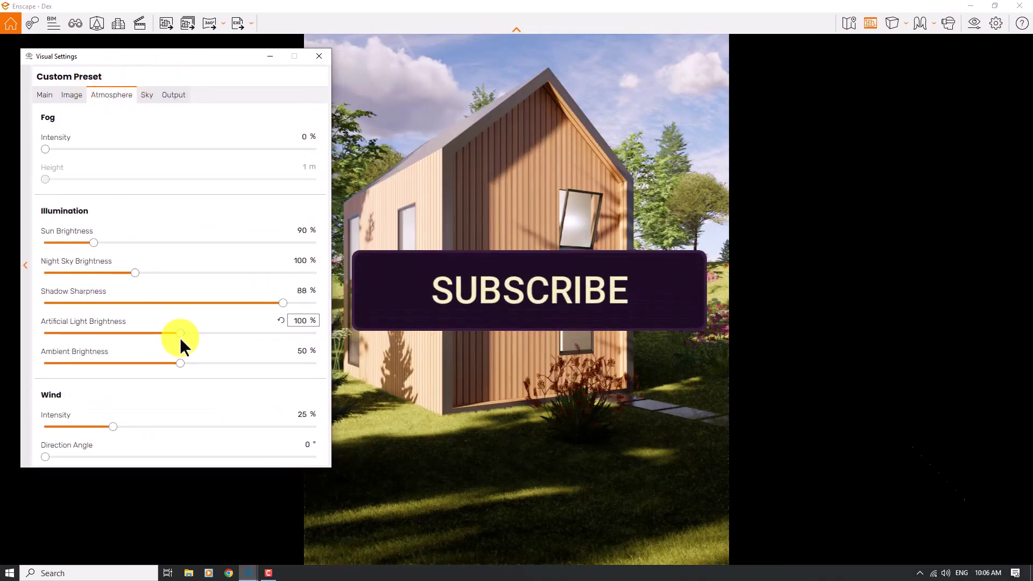
left_click(304, 322)
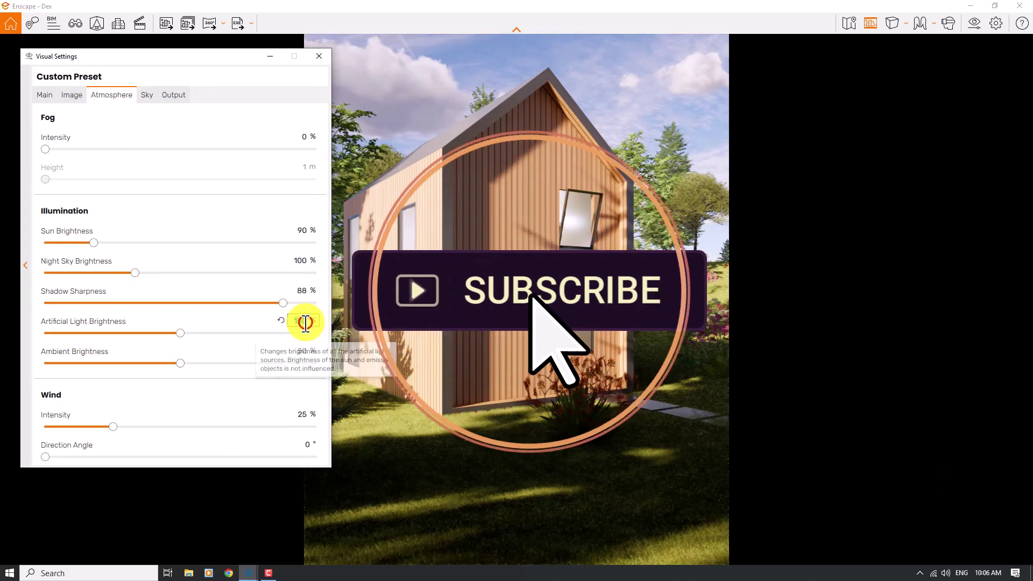
type("76")
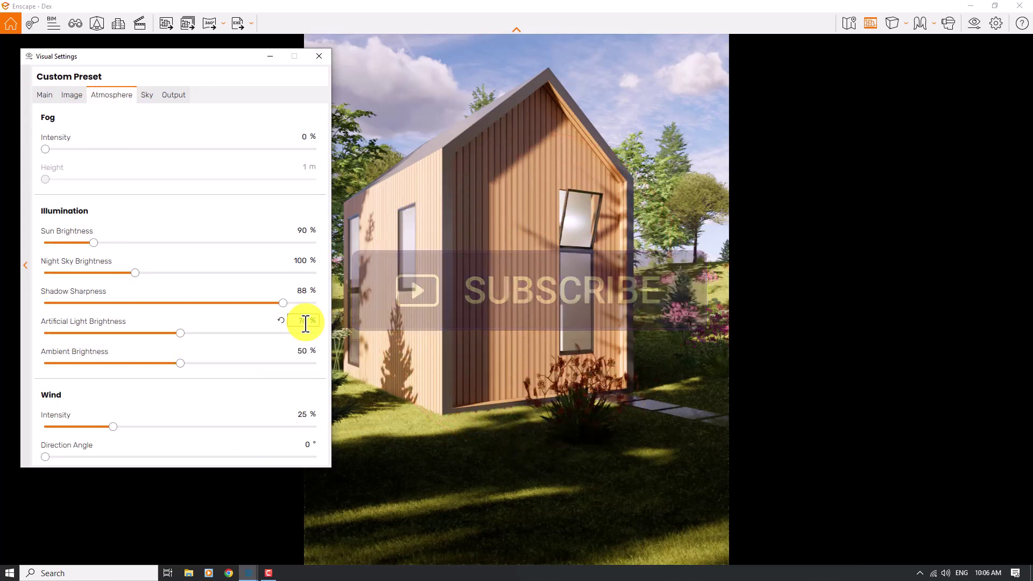
key("Return")
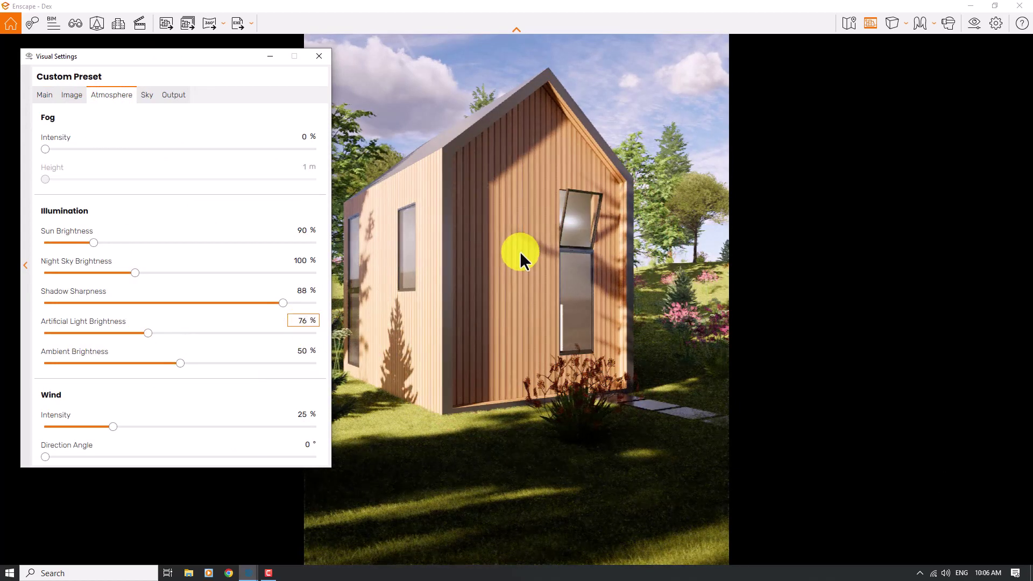
Step: Set ambient brightness to 56% and wind intensity to 0%
left_click(298, 350)
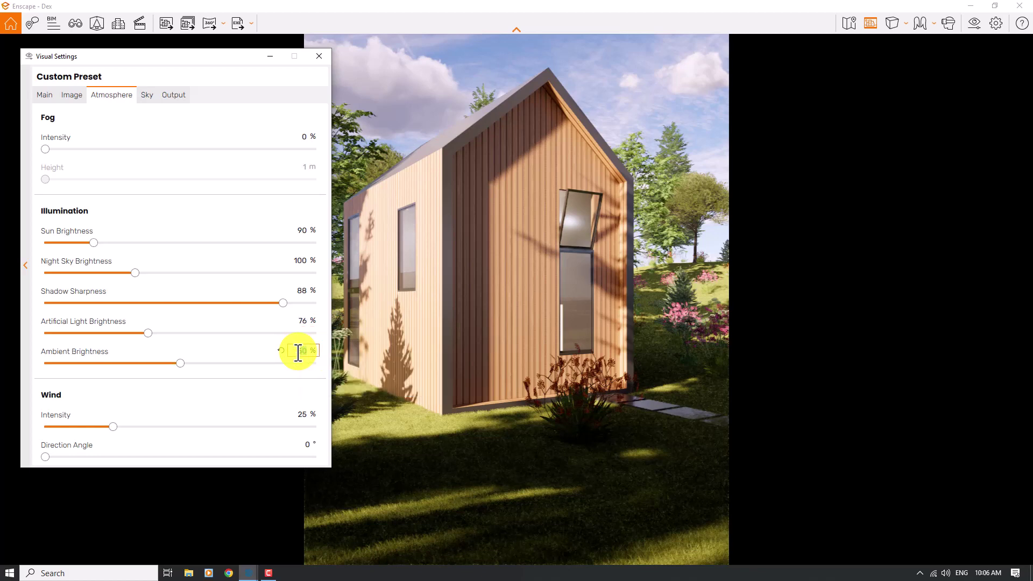
type("56")
key("Return")
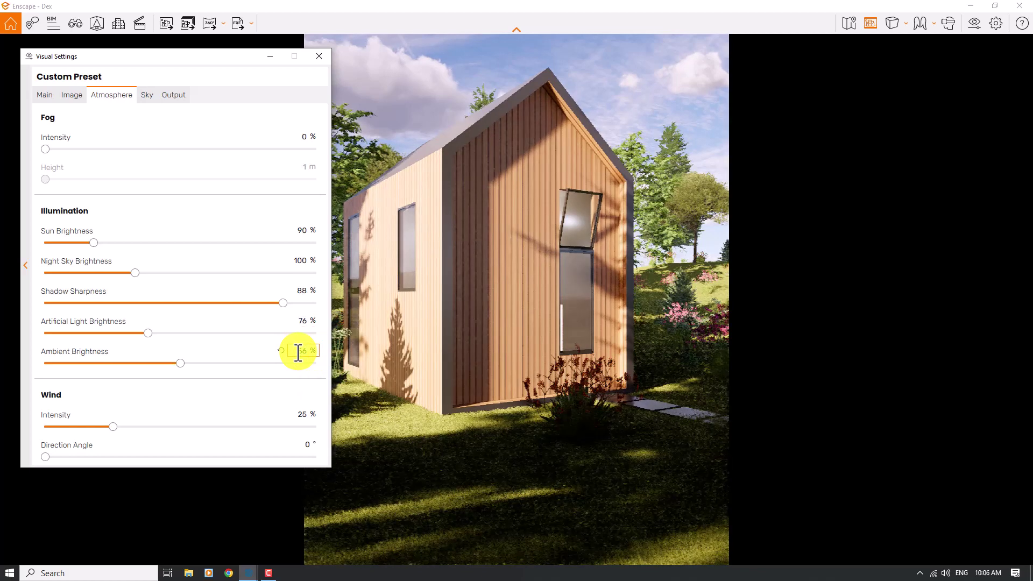
left_click(301, 412)
type("0")
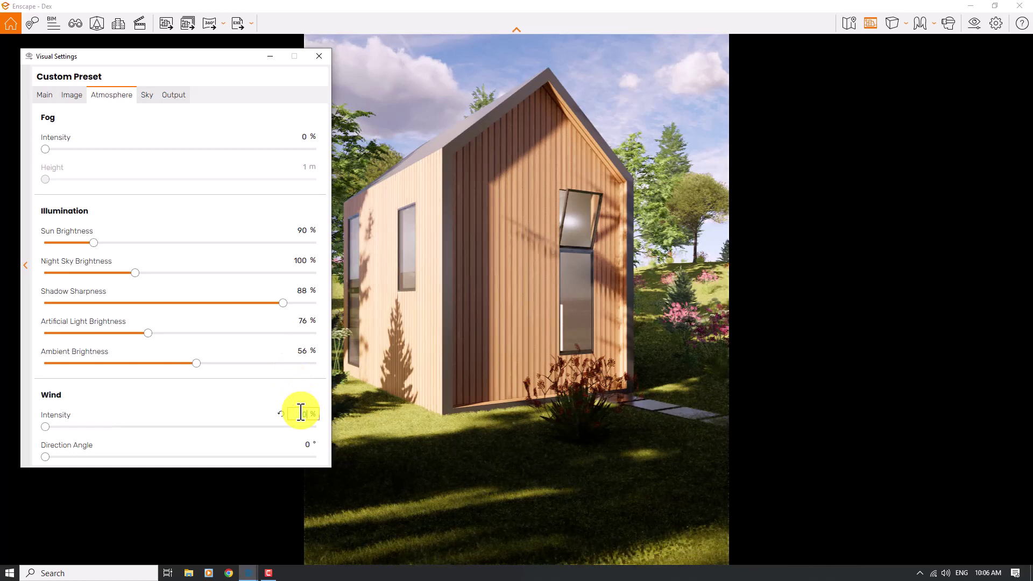
left_click(142, 94)
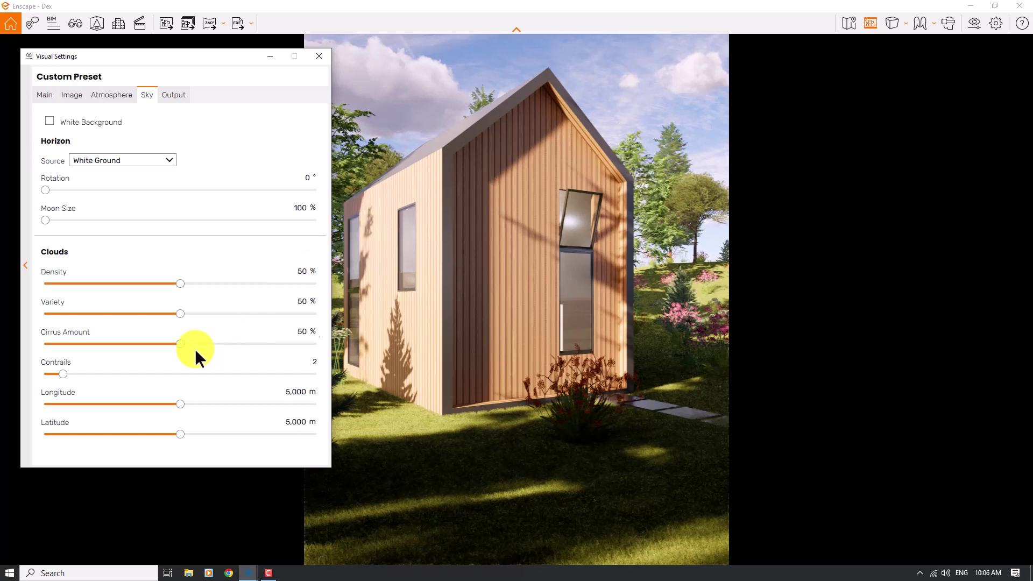
Step: Drop the cirrus amount to 0% and set cloud density to 44% and variety to 56%
left_click_drag(180, 344, 0, 344)
key("Home")
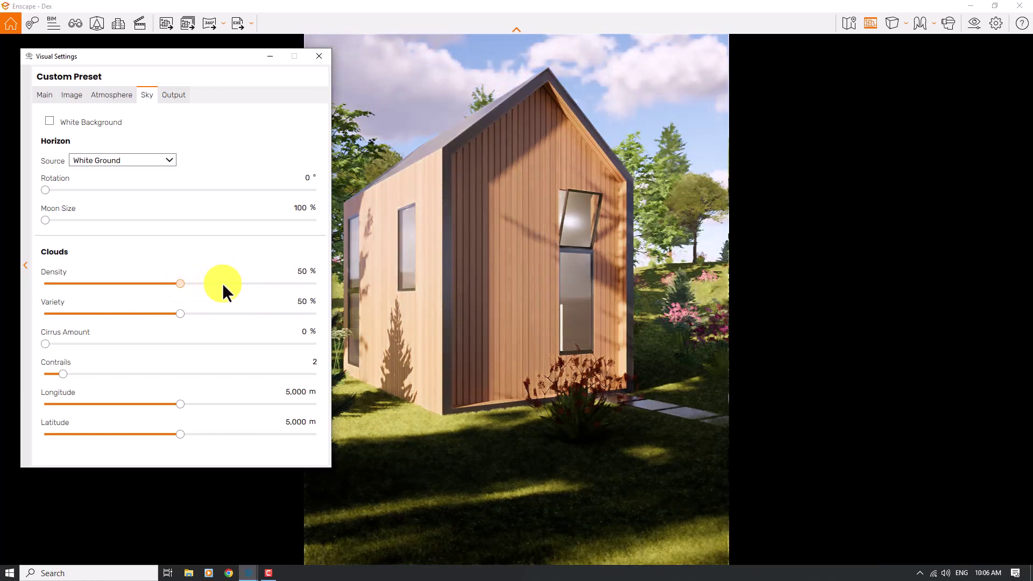
left_click(225, 284)
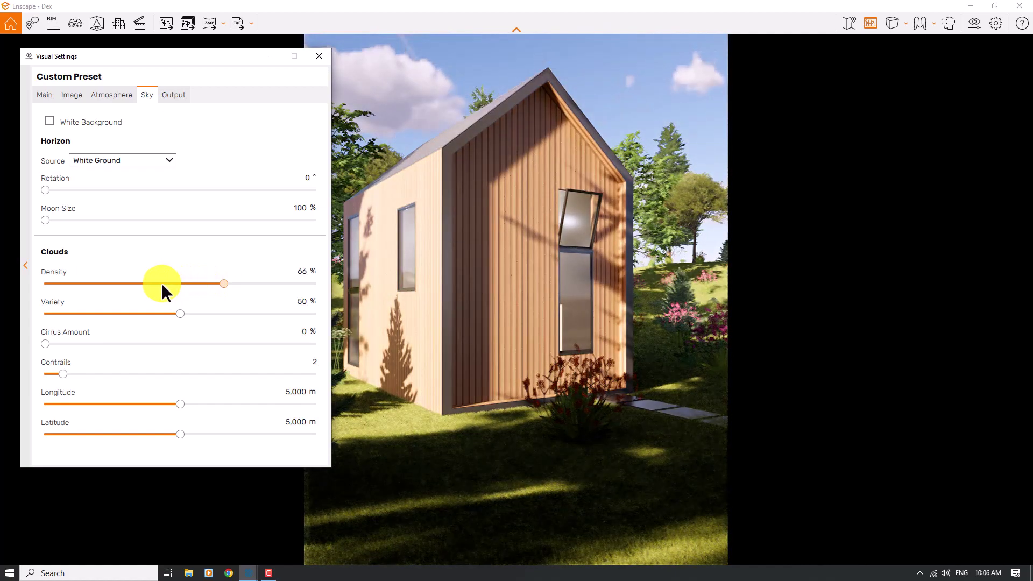
key("Left")
key("Left")
key("Left")
key("Left")
key("Left")
key("Left")
key("Left")
key("Left")
key("Left")
key("Left")
key("Left")
key("Left")
key("Left")
key("Left")
key("Left")
key("Left")
key("Left")
key("Left")
key("Left")
key("Left")
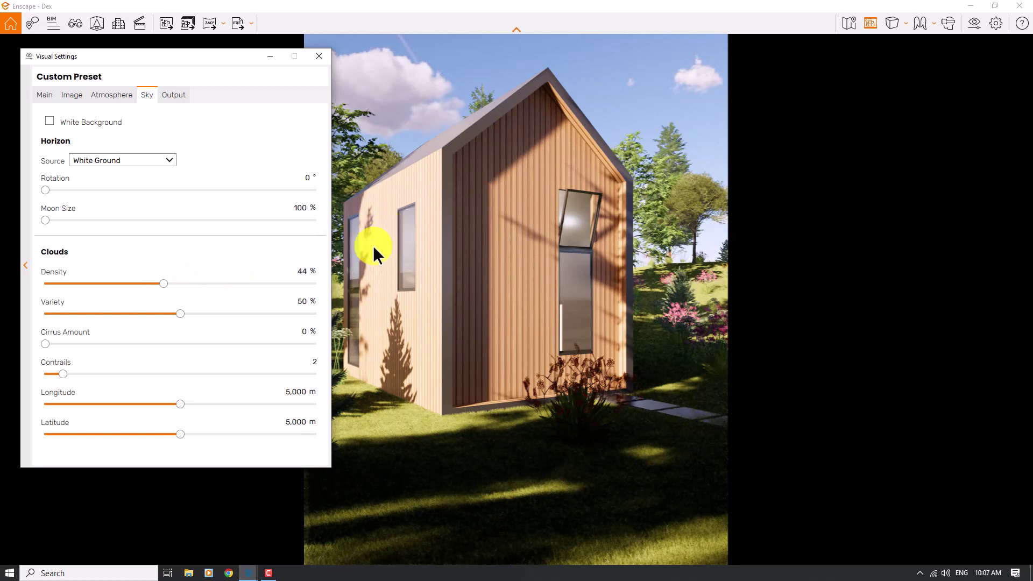
double_click(300, 275)
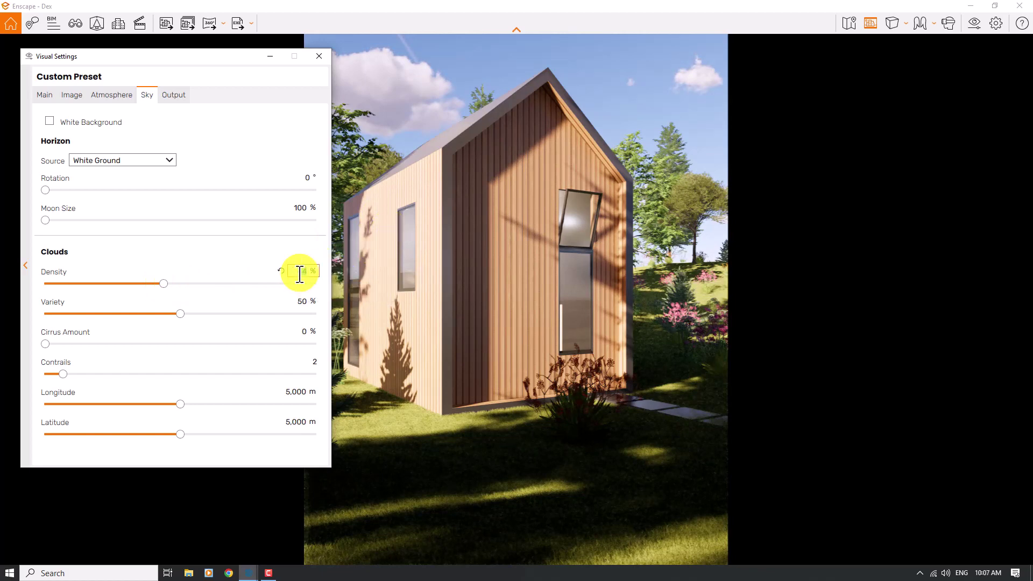
type("444")
left_click(303, 301)
type("56")
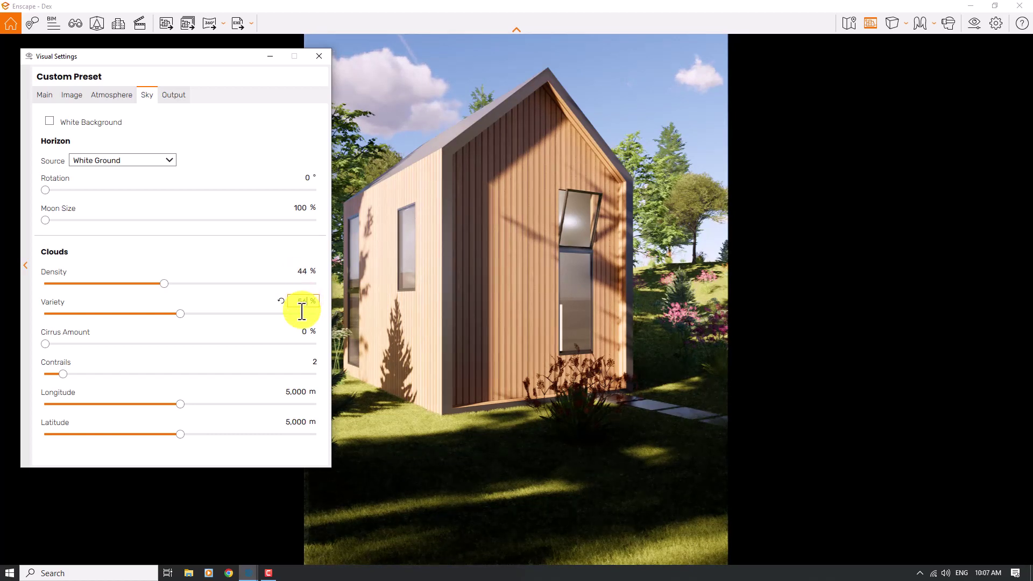
Step: Set contrails to 0 and keep White Ground as the horizon
left_click(314, 360)
type("0")
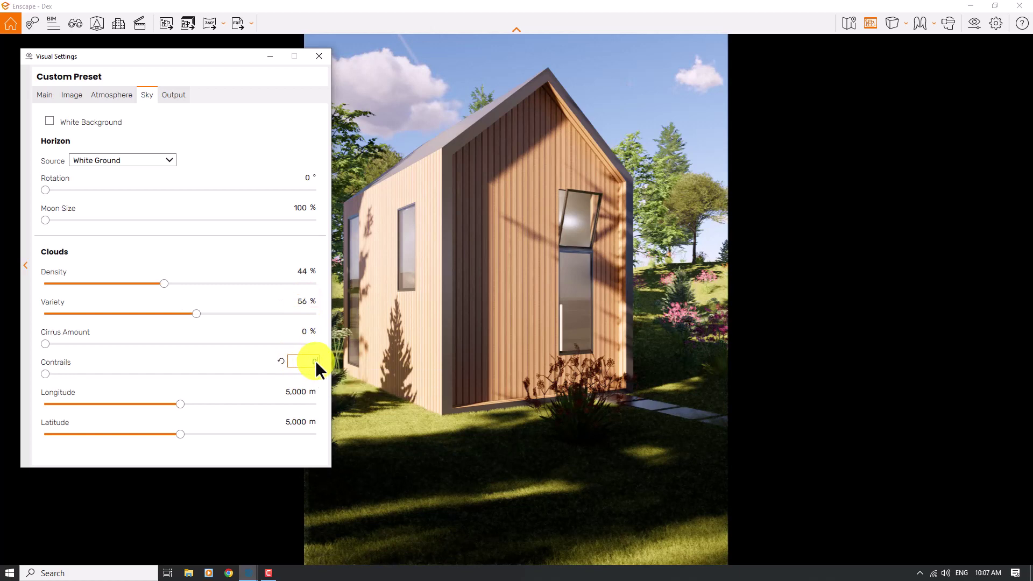
left_click(144, 154)
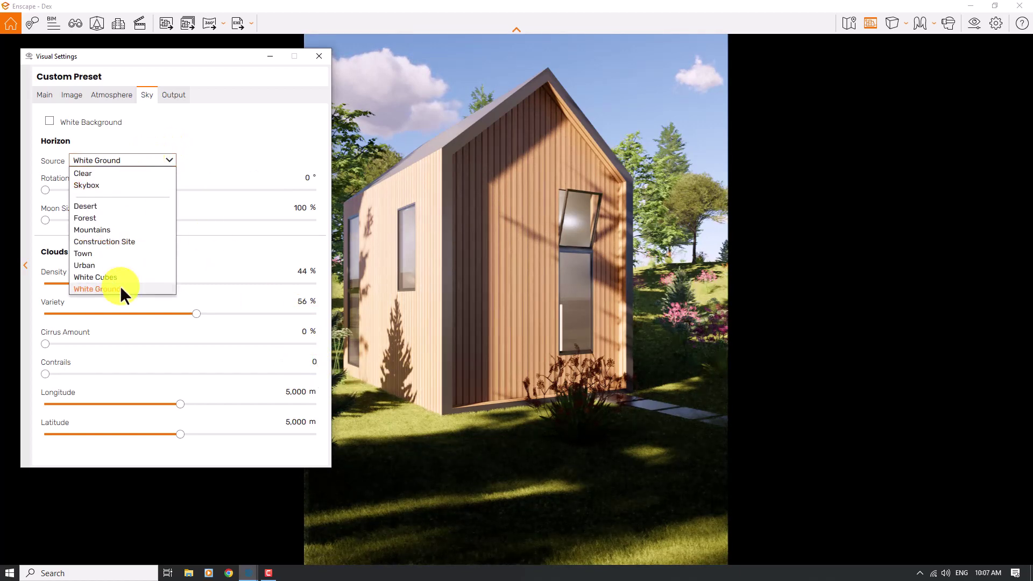
left_click(203, 132)
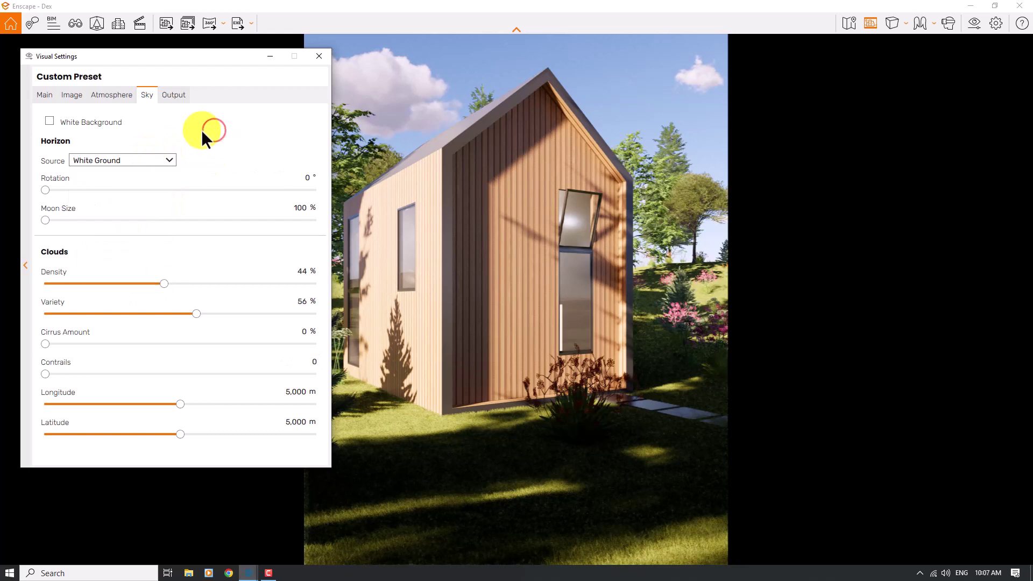
left_click(47, 95)
Step: Drag the Main tab exposure slider up to 58% and select its value field
left_click_drag(178, 263, 199, 263)
double_click(301, 256)
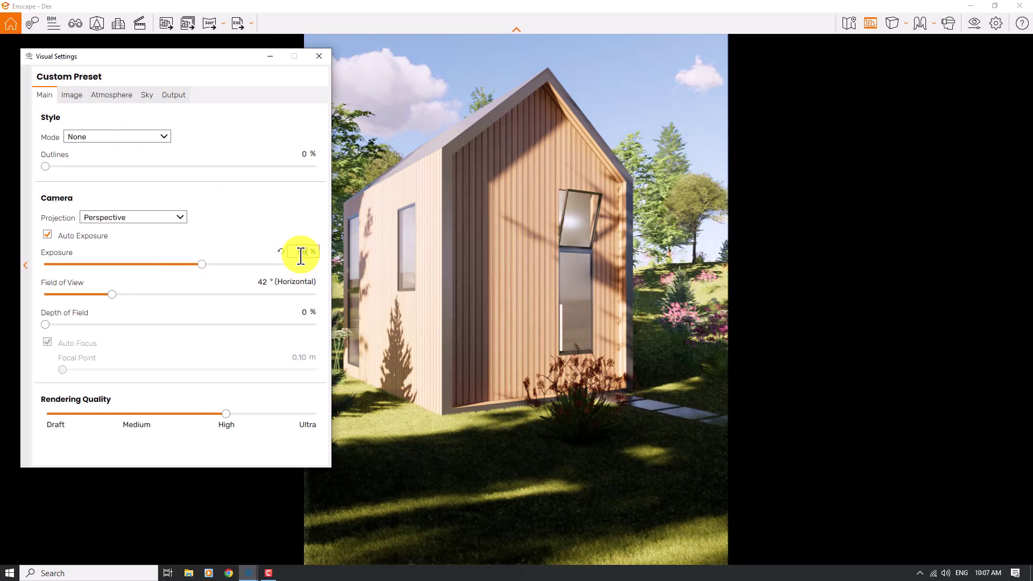
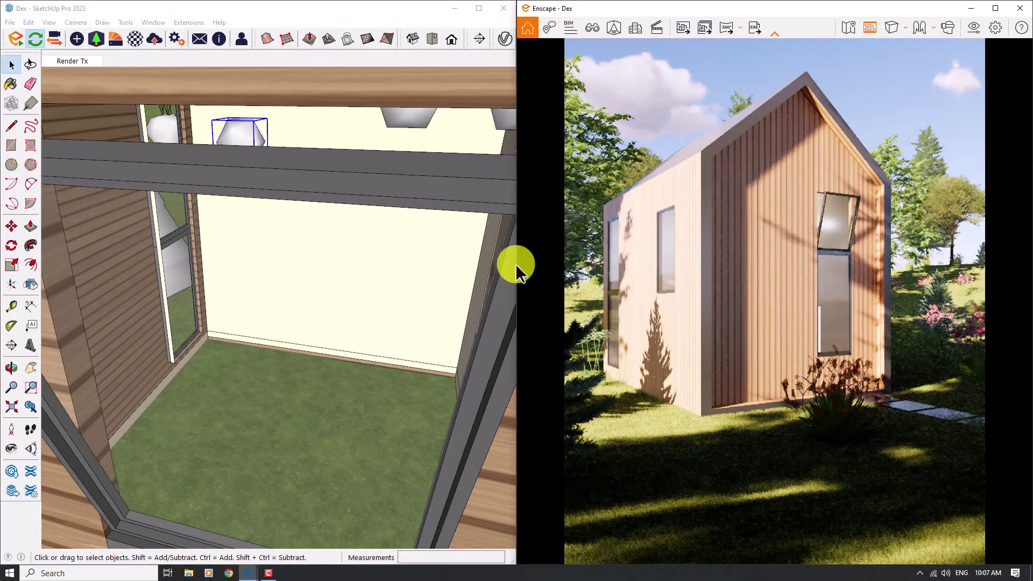
Step: Scale the selected conical tree up uniformly by 1.59
scroll(367, 240, "down", 15)
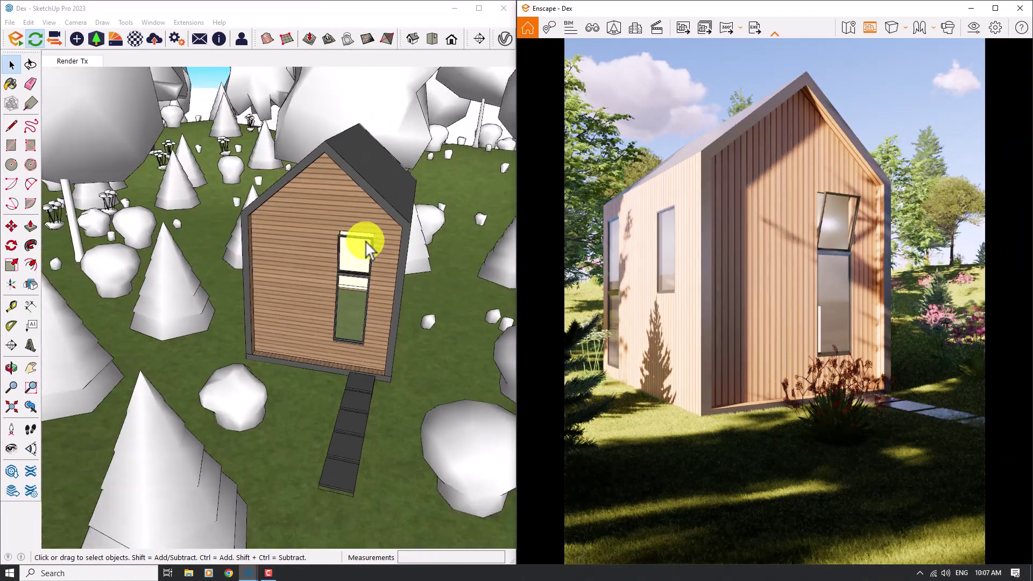
scroll(351, 206, "down", 8)
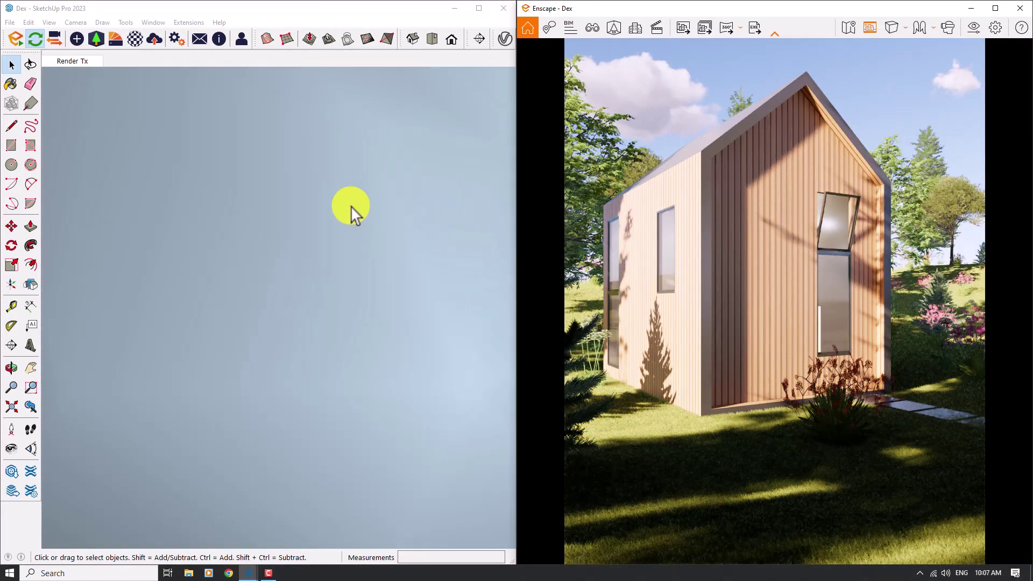
mouse_move(149, 243)
middle_mouse_down("shift")
mouse_move(283, 328)
mouse_move(294, 362)
middle_mouse_up("shift")
scroll(327, 235, "up", 4)
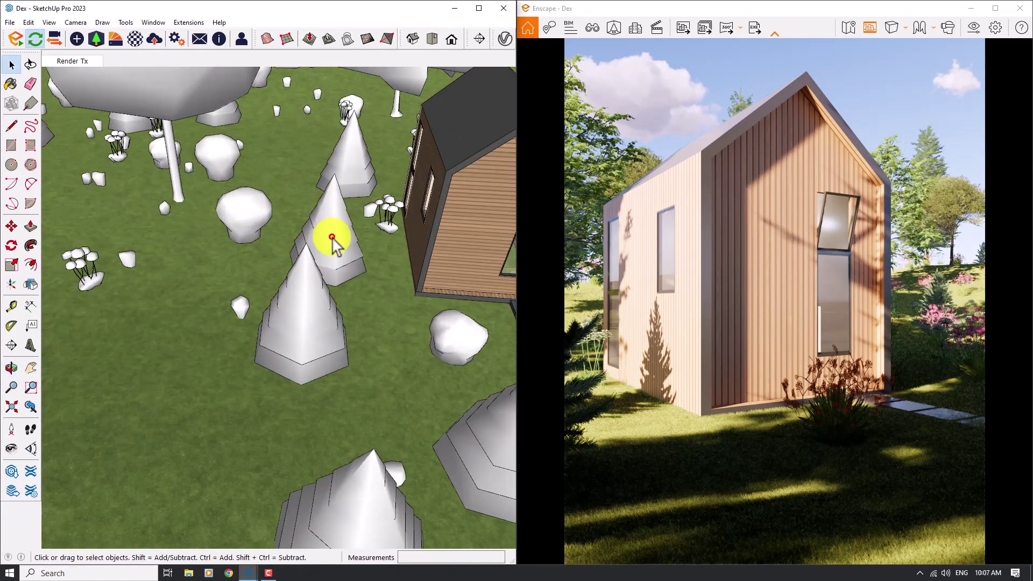
left_click(11, 264)
left_click(275, 182)
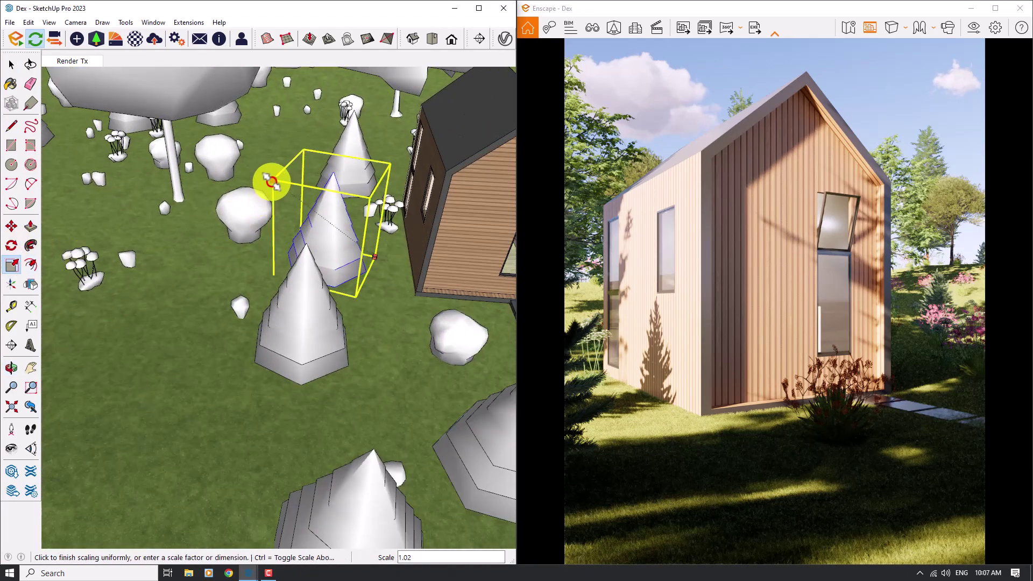
left_click(214, 86)
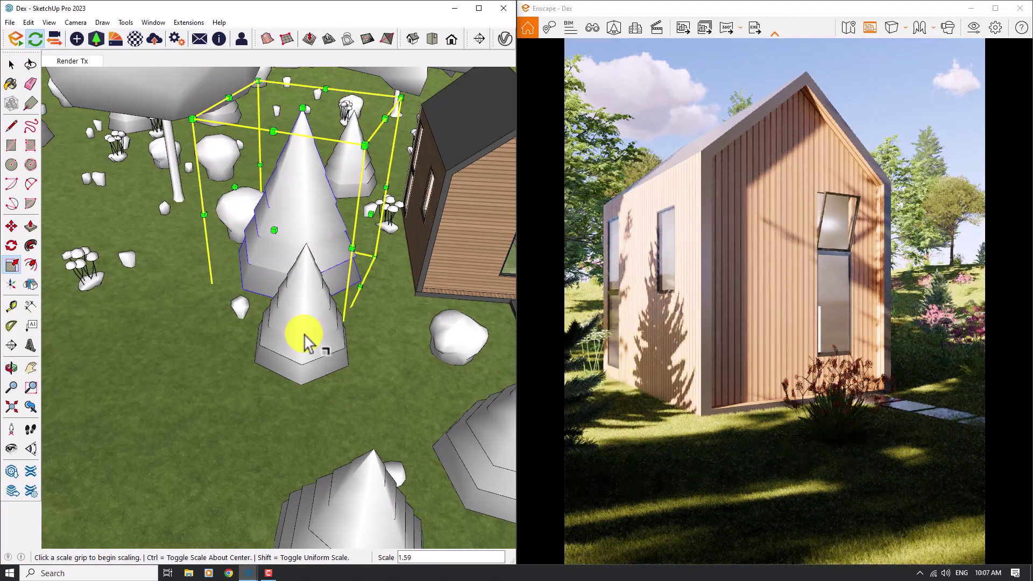
Step: From a top-down view, move a tree near the cabin to a new spot
scroll(289, 329, "down", 6)
mouse_move(289, 330)
middle_mouse_down()
mouse_move(422, 346)
mouse_move(460, 384)
mouse_move(423, 422)
middle_mouse_up()
key("space")
left_click(240, 279)
left_click(18, 227)
middle_click_drag(320, 285, 376, 350)
left_click(286, 341)
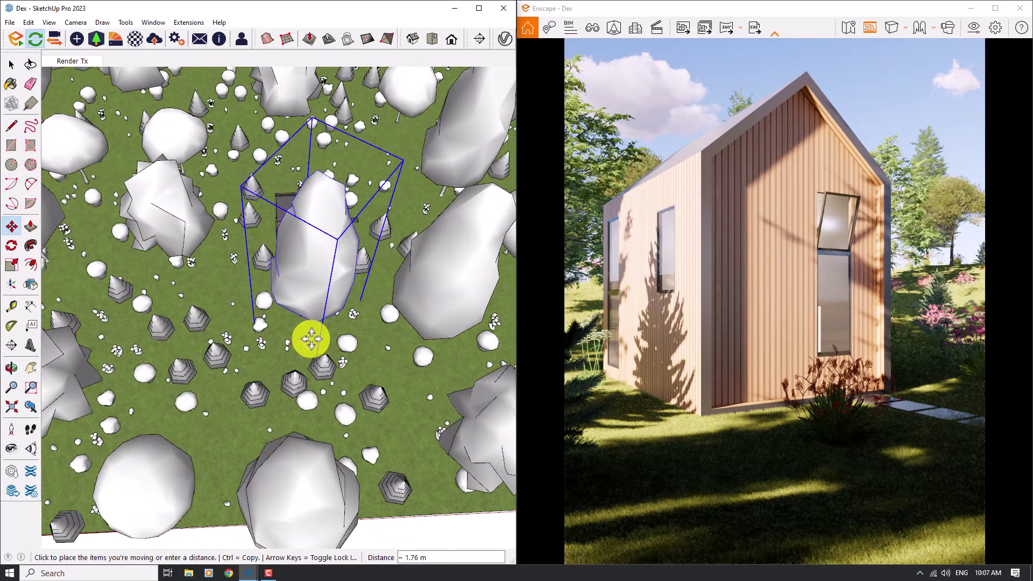
left_click(311, 339)
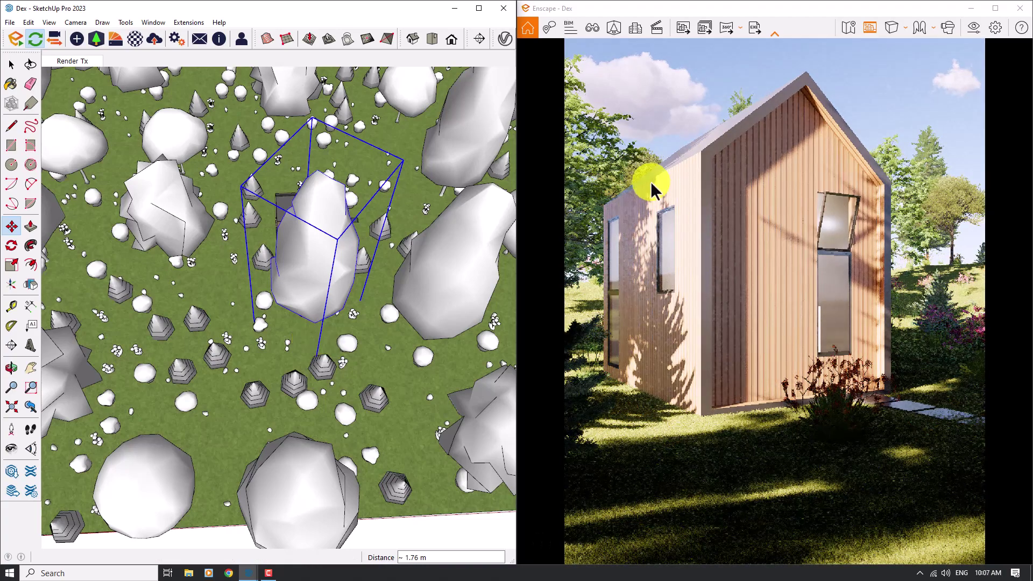
key("space")
Step: Reposition the large tree closer to the cabin so its shadow falls on the walls
scroll(268, 281, "down", 2)
scroll(362, 288, "up", 6)
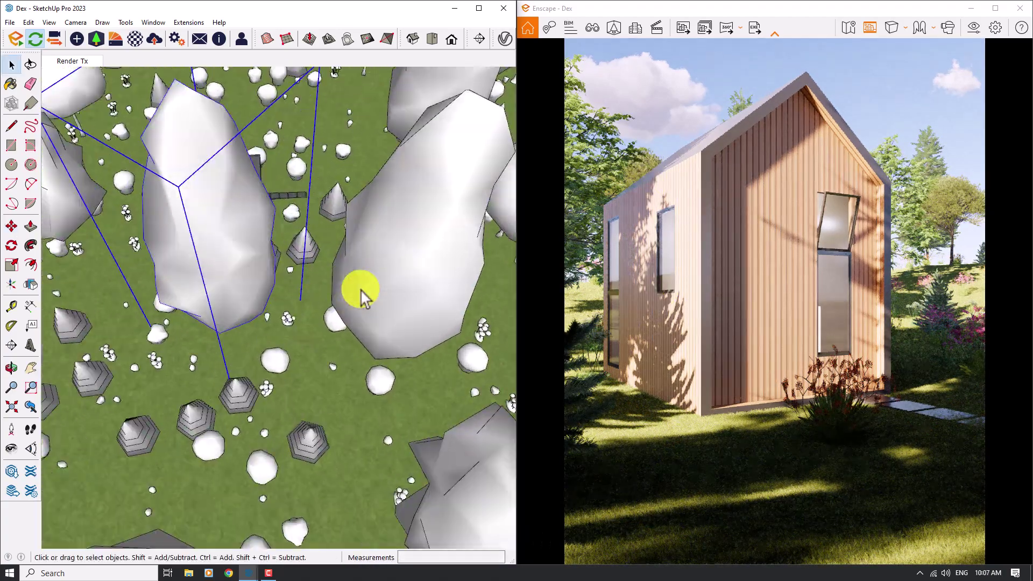
scroll(361, 289, "down", 3)
mouse_move(312, 320)
middle_mouse_down()
mouse_move(384, 274)
mouse_move(262, 321)
middle_mouse_up()
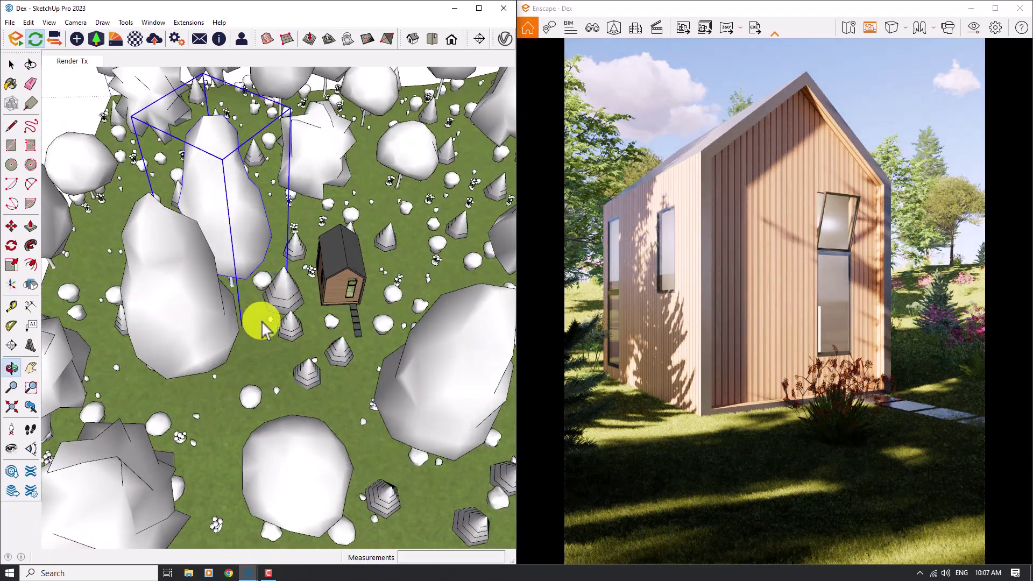
scroll(295, 332, "up", 4)
scroll(312, 281, "down", 2)
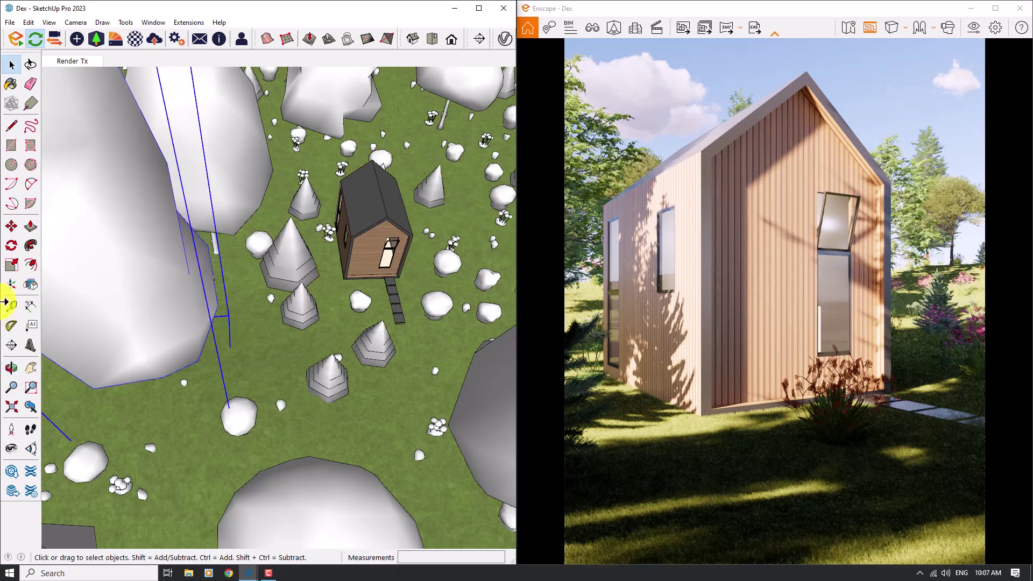
left_click(11, 227)
left_click(139, 419)
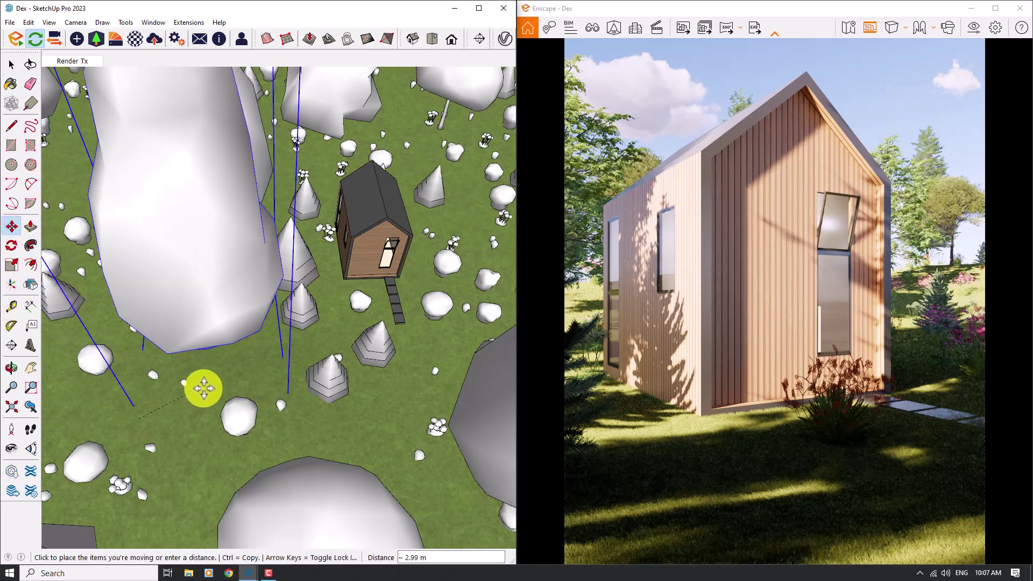
left_click(218, 383)
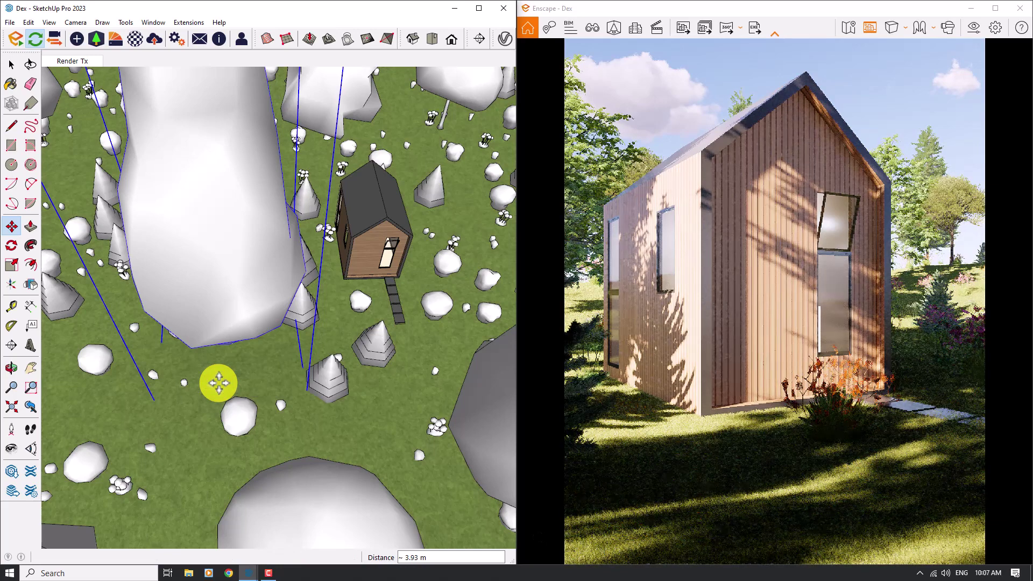
left_click(225, 368)
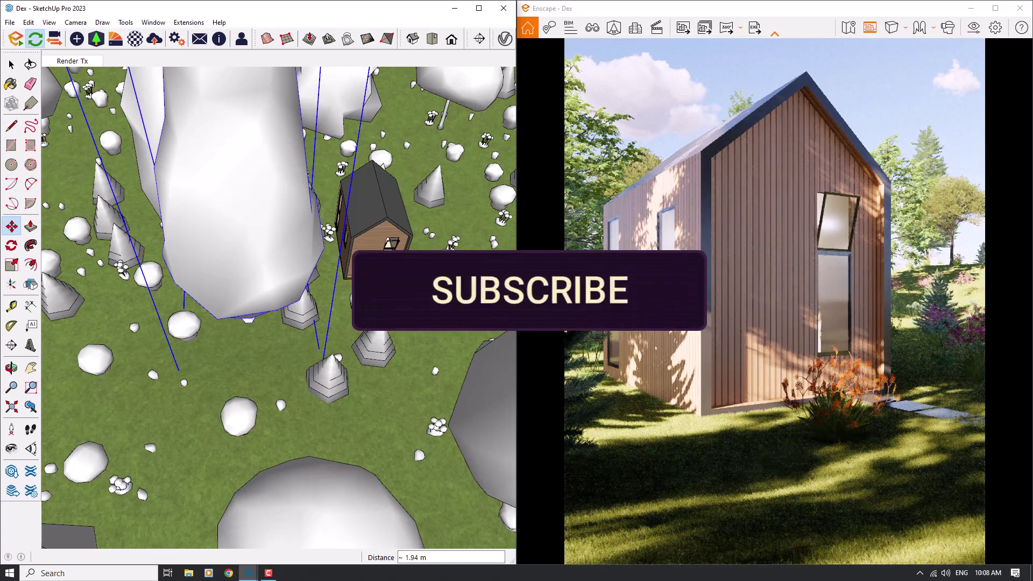
Step: Move the selected tree beside the cabin, adjusting its position twice
middle_click_drag(205, 375, 232, 371)
middle_click_drag(302, 328, 341, 378)
scroll(346, 371, "up", 3)
left_click(351, 360)
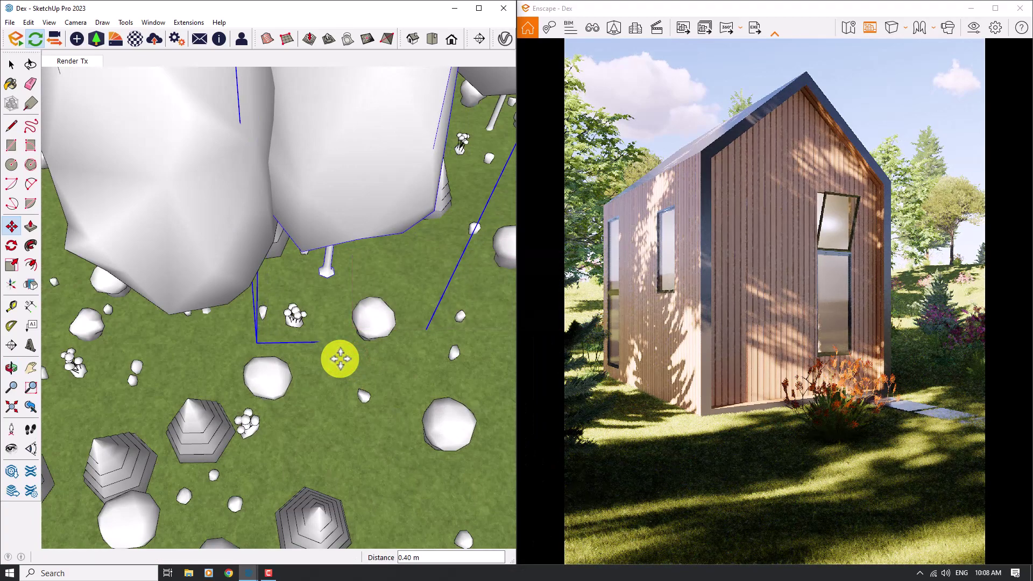
scroll(328, 347, "down", 4)
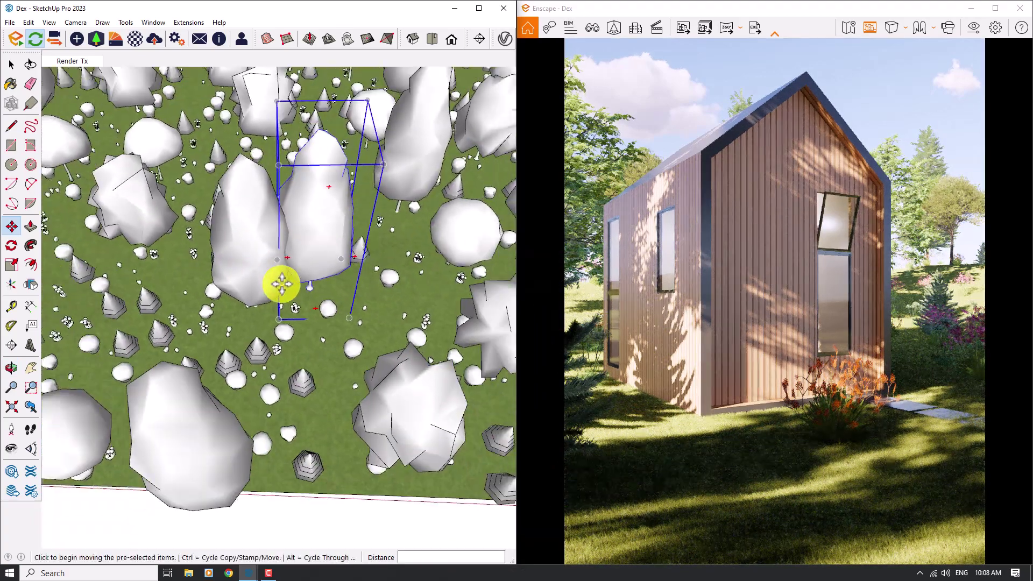
left_click(349, 311)
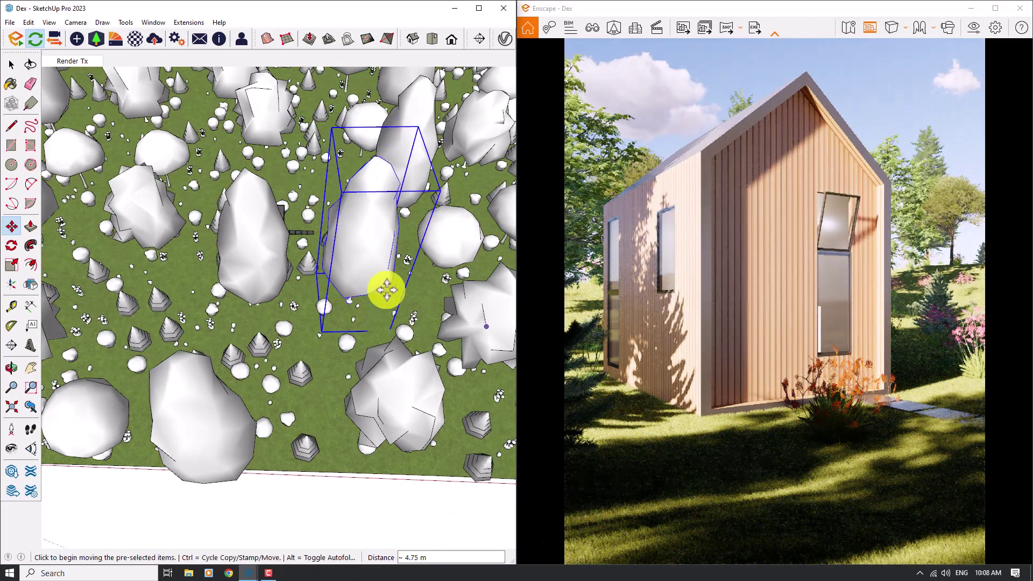
scroll(314, 314, "up", 5)
left_click(388, 311)
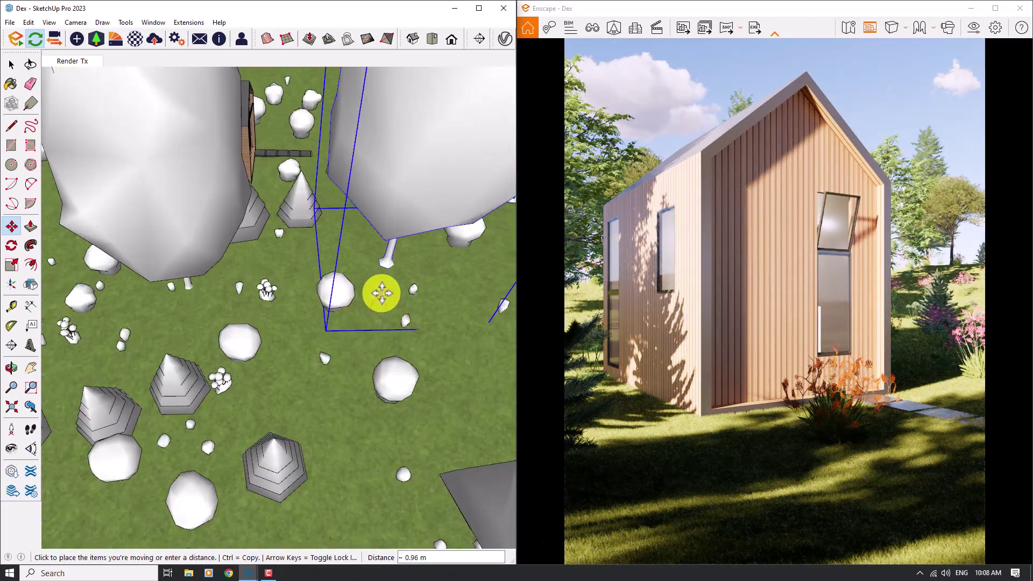
left_click(381, 293)
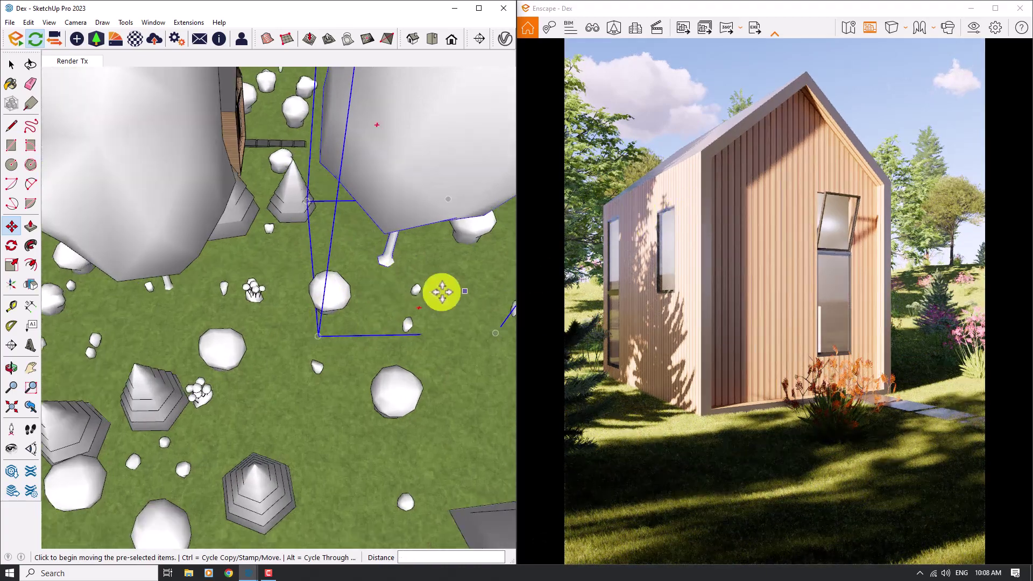
scroll(383, 293, "down", 5)
Step: Shrink the round tree near the cabin uniformly to 0.61 of its size
left_click(13, 264)
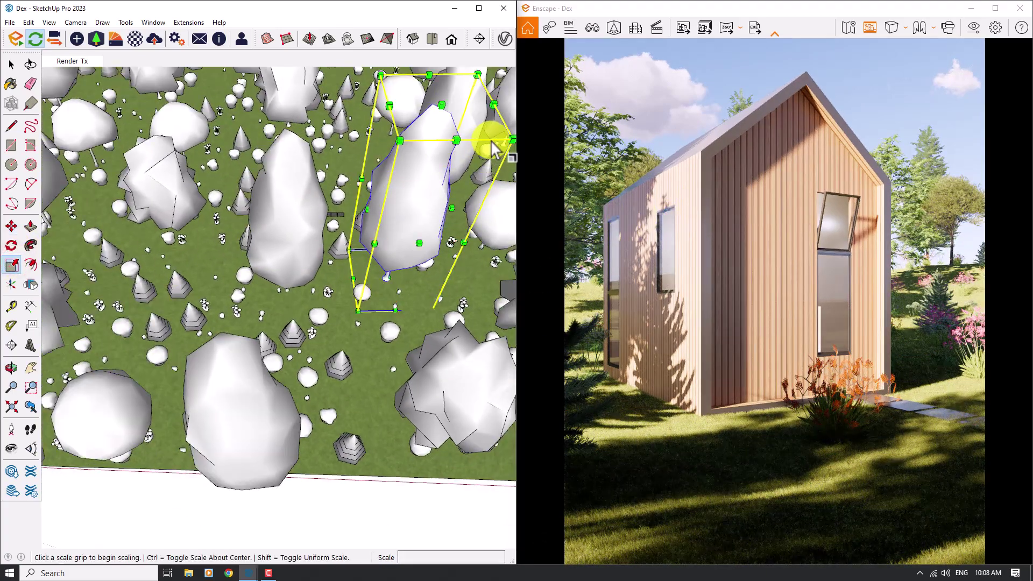
scroll(283, 224, "down", 2)
scroll(315, 218, "up", 6)
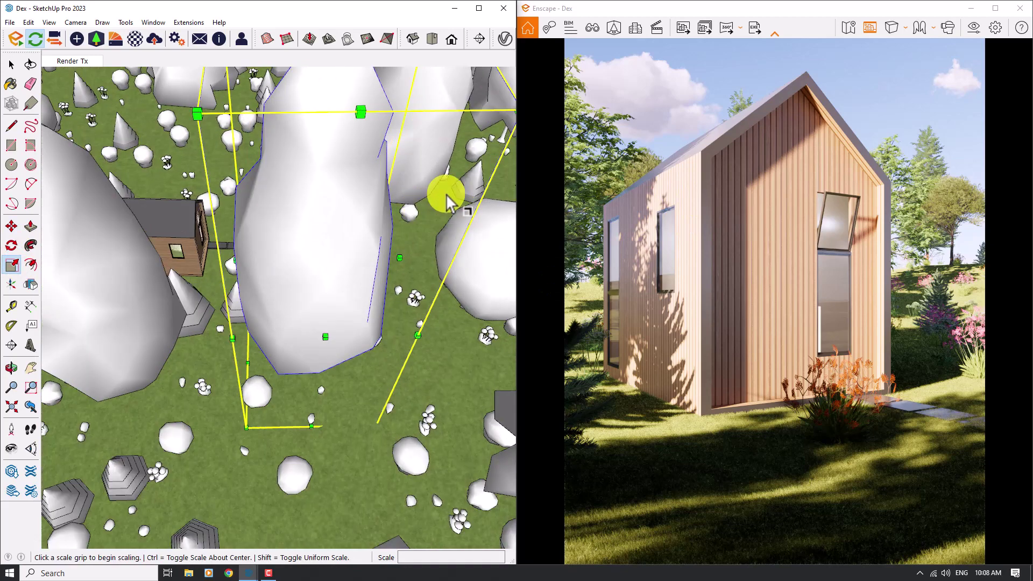
scroll(387, 200, "down", 3)
left_click(490, 133)
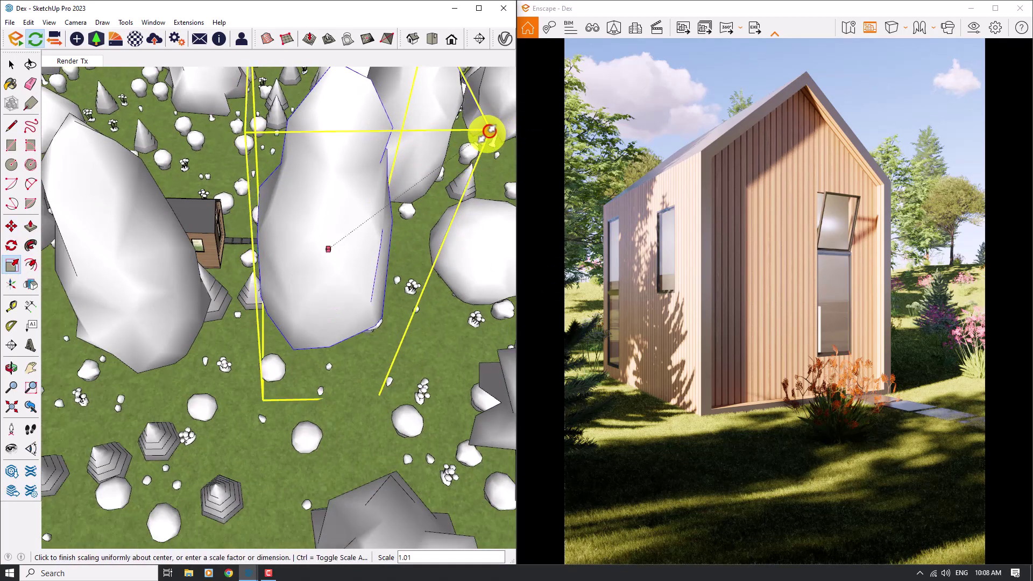
left_click(373, 223)
key("space")
scroll(203, 258, "up", 3)
scroll(318, 249, "down", 4)
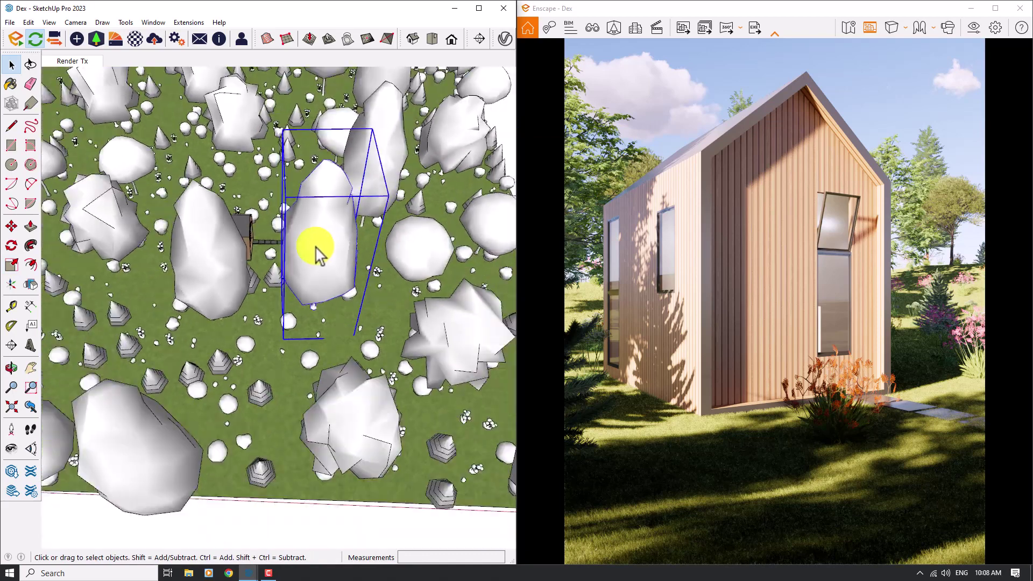
scroll(458, 216, "up", 5)
Step: Select the central round tree and scale it down uniformly from a corner
left_click(461, 235)
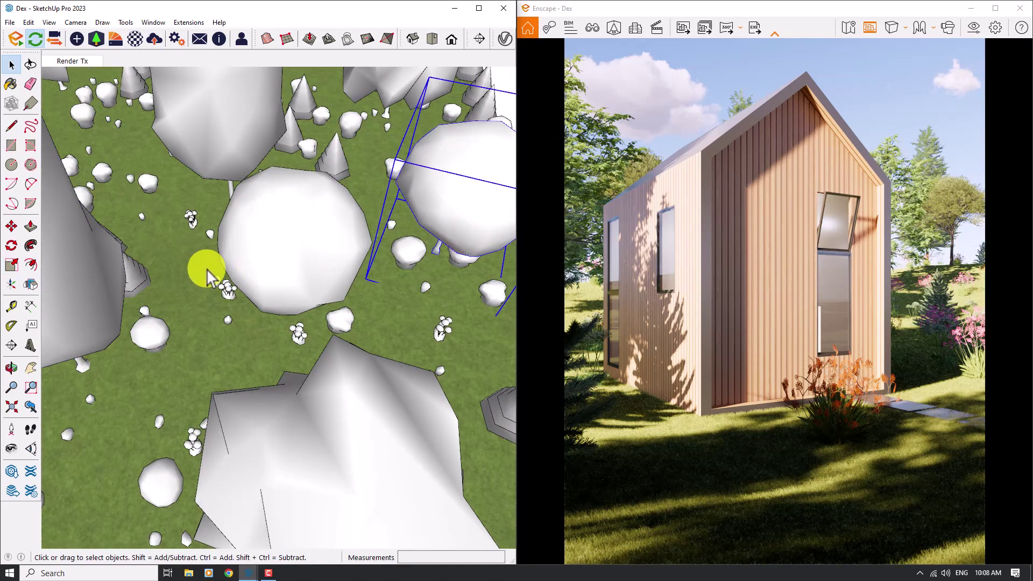
left_click(307, 253)
left_click(11, 264)
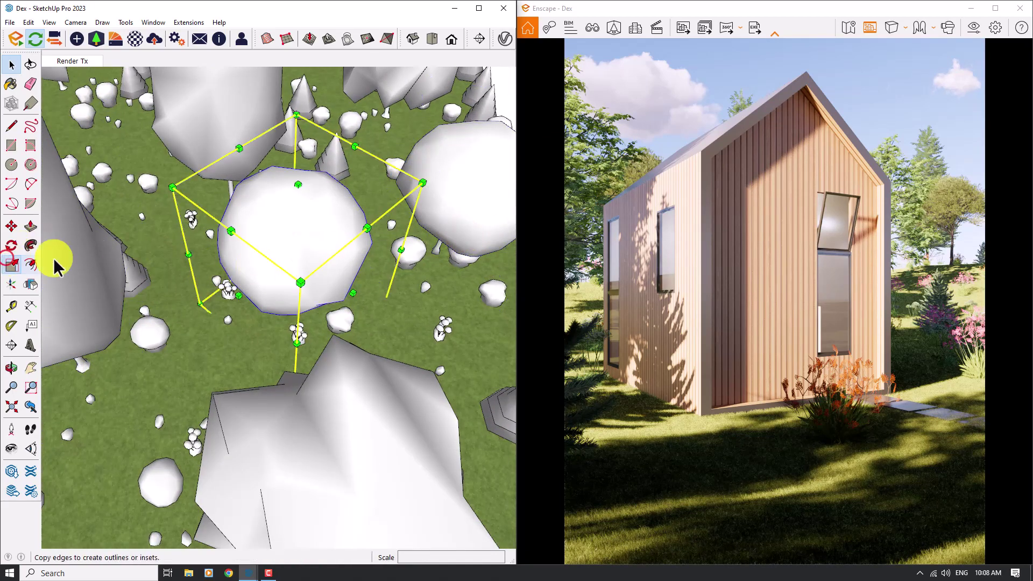
left_click(420, 183)
left_click(311, 231)
left_click(11, 226)
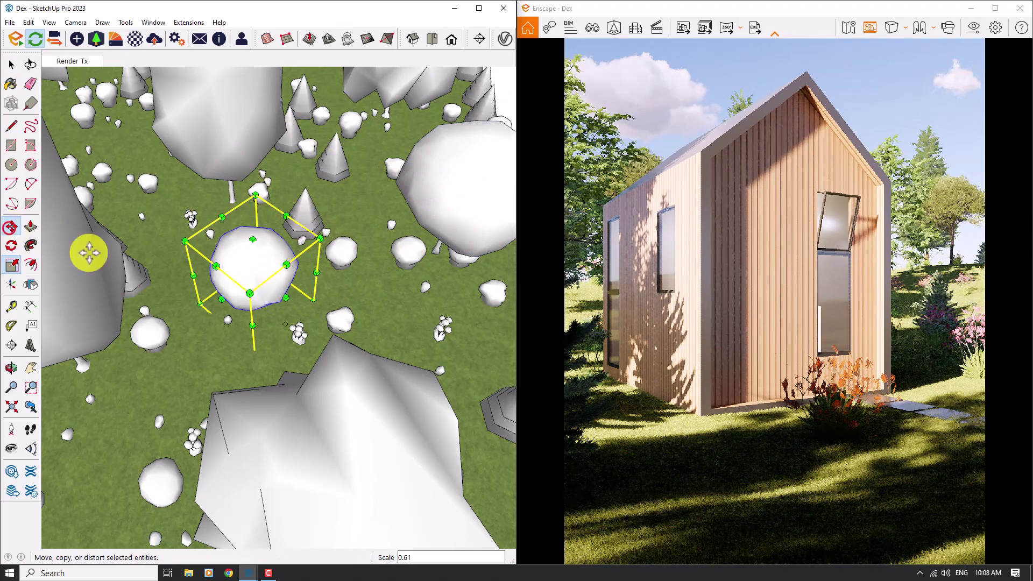
Step: Move the pine tree to sit beside the cabin's path
scroll(253, 317, "up", 4)
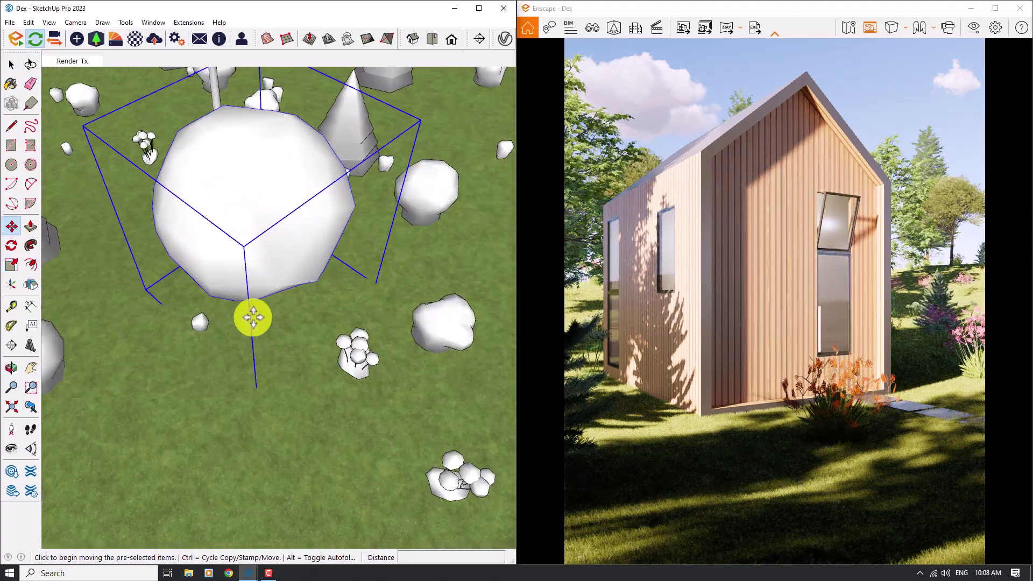
middle_click_drag(253, 318, 130, 250)
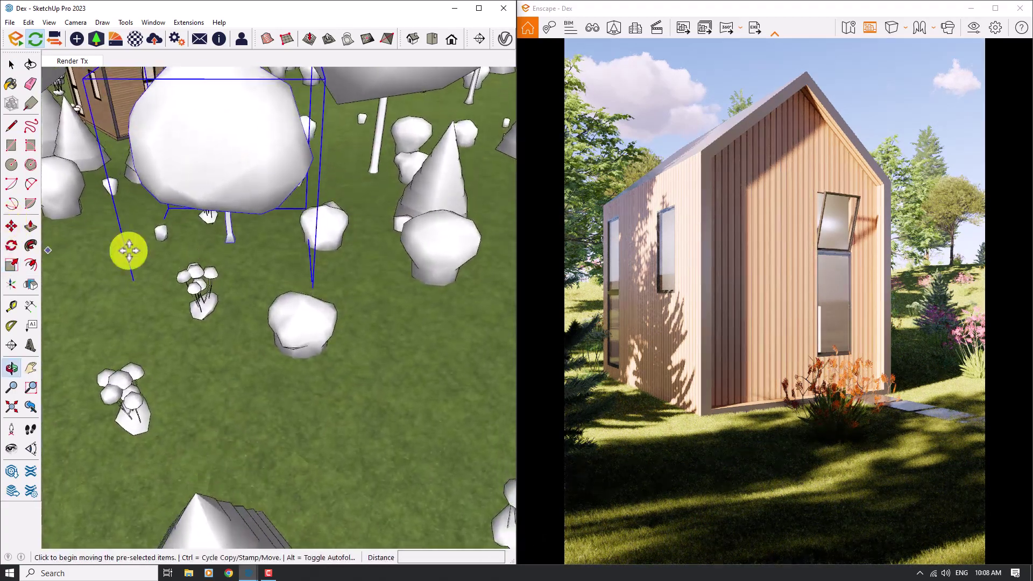
left_click(236, 246)
scroll(408, 355, "down", 7)
middle_click_drag(415, 335, 8, 378)
scroll(262, 244, "up", 3)
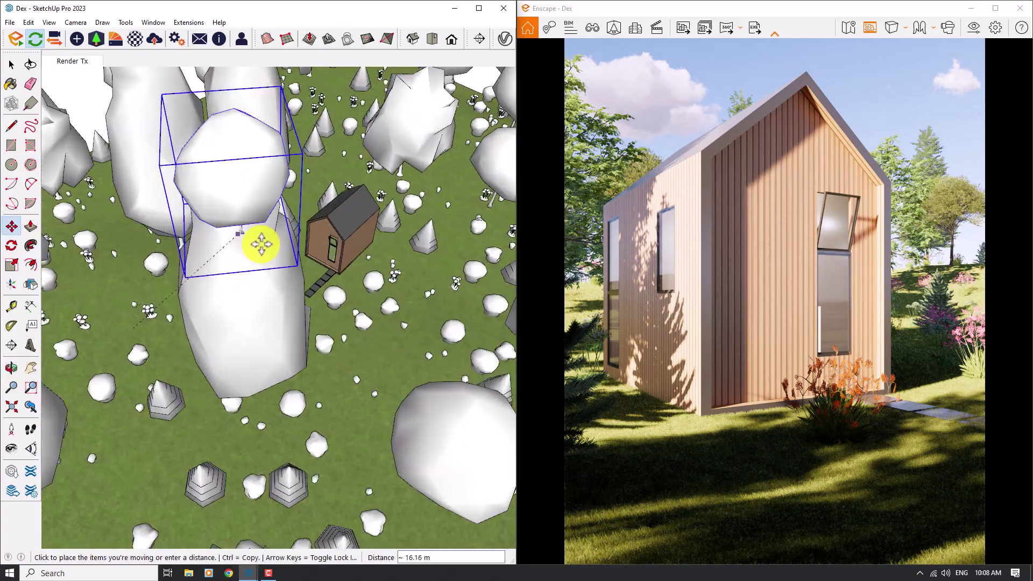
scroll(261, 245, "up", 2)
middle_click_drag(262, 244, 122, 307)
scroll(325, 279, "up", 6)
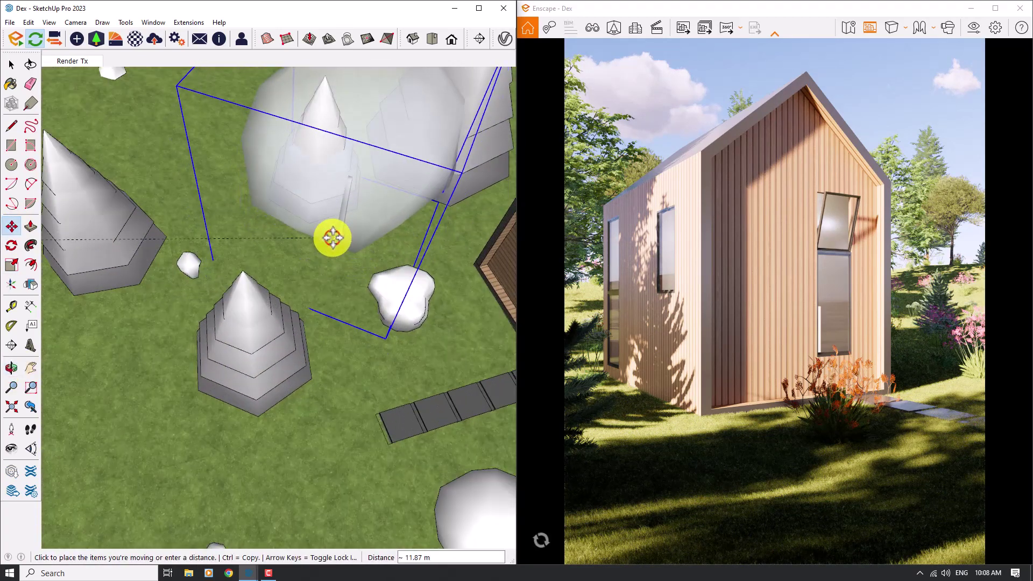
left_click(332, 237)
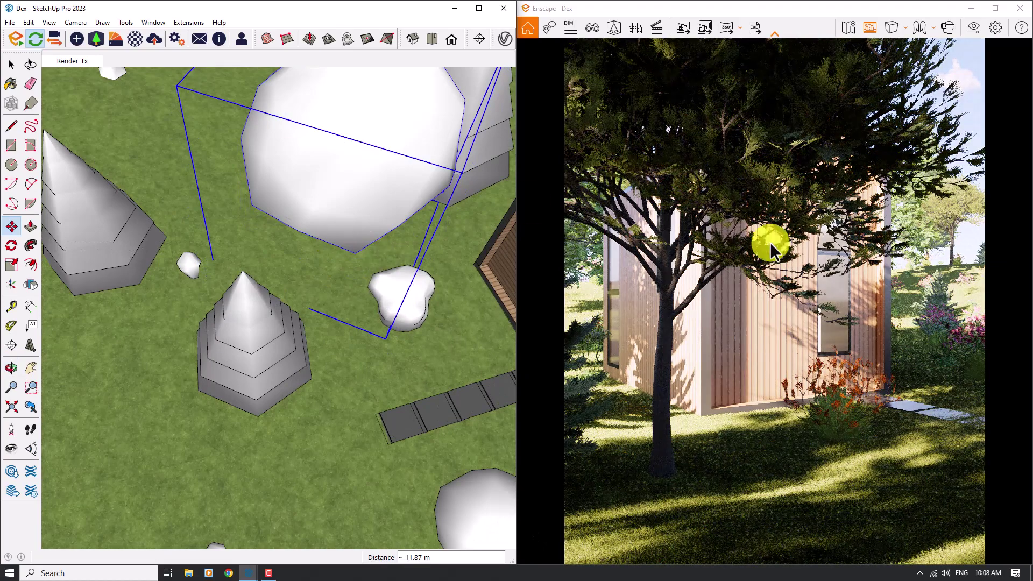
scroll(311, 261, "down", 5)
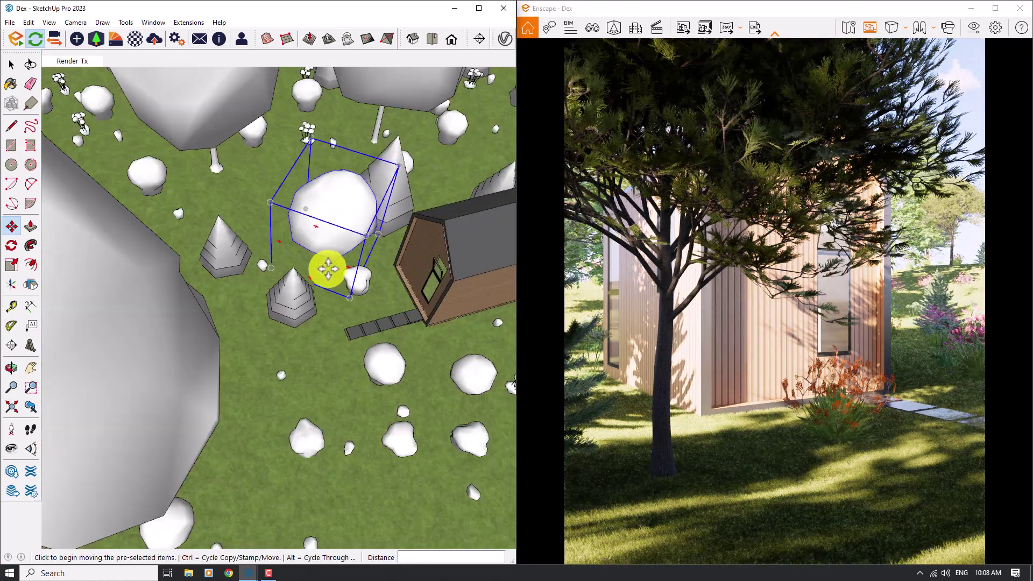
Step: Nudge the pine slightly up-left, then move it exactly 0.26 m
left_click(328, 268)
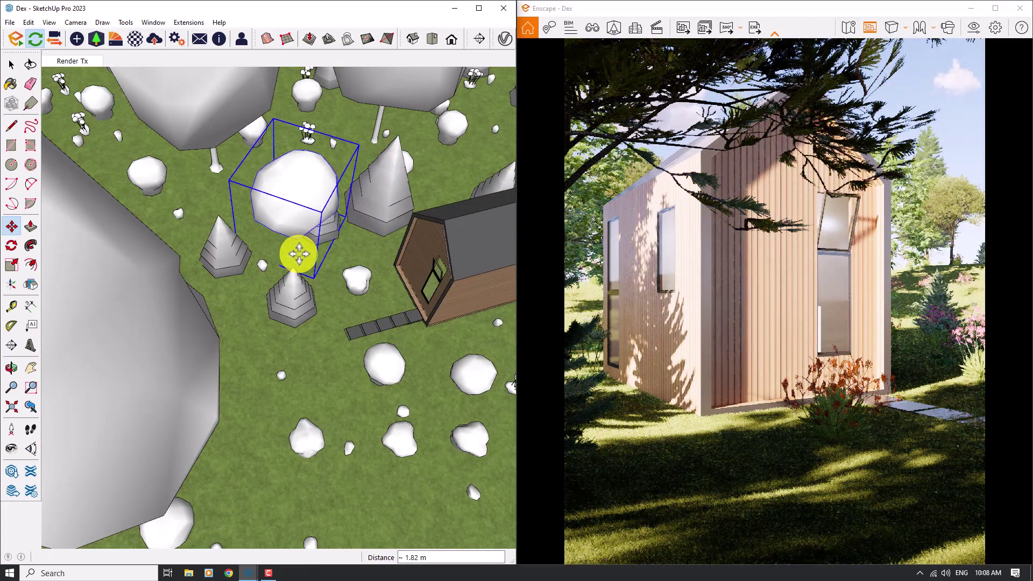
left_click(289, 249)
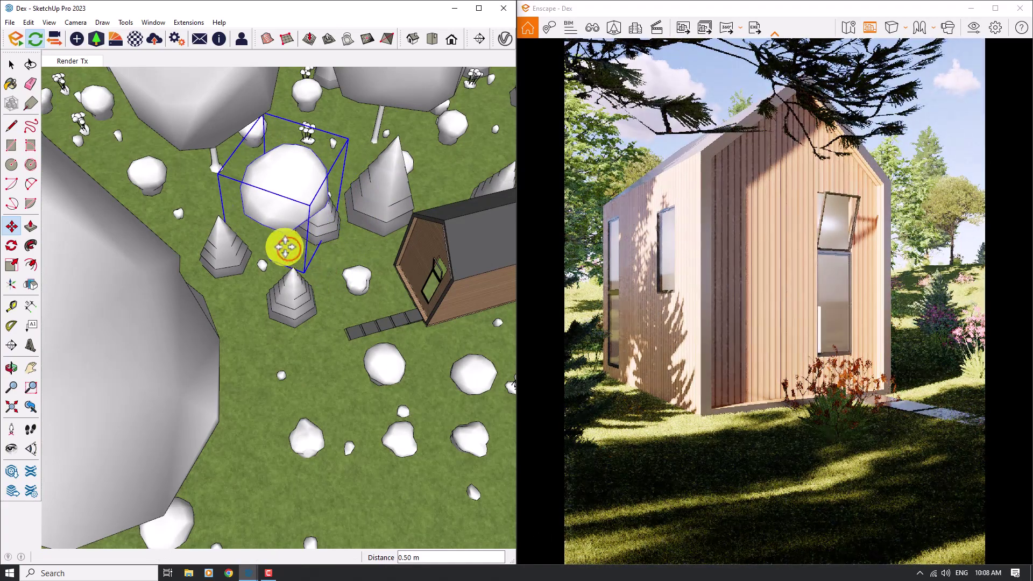
left_click(276, 241)
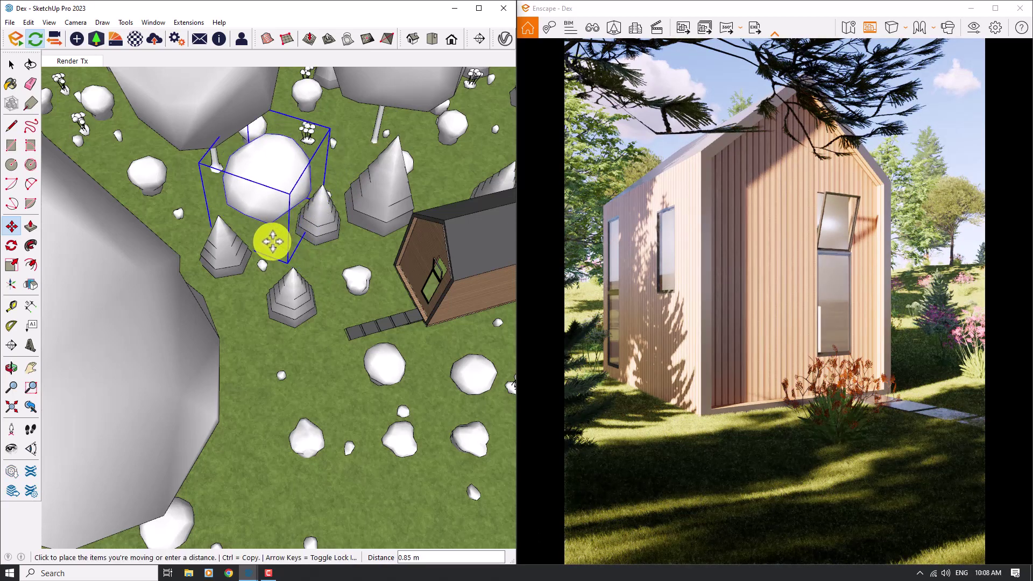
left_click(272, 242)
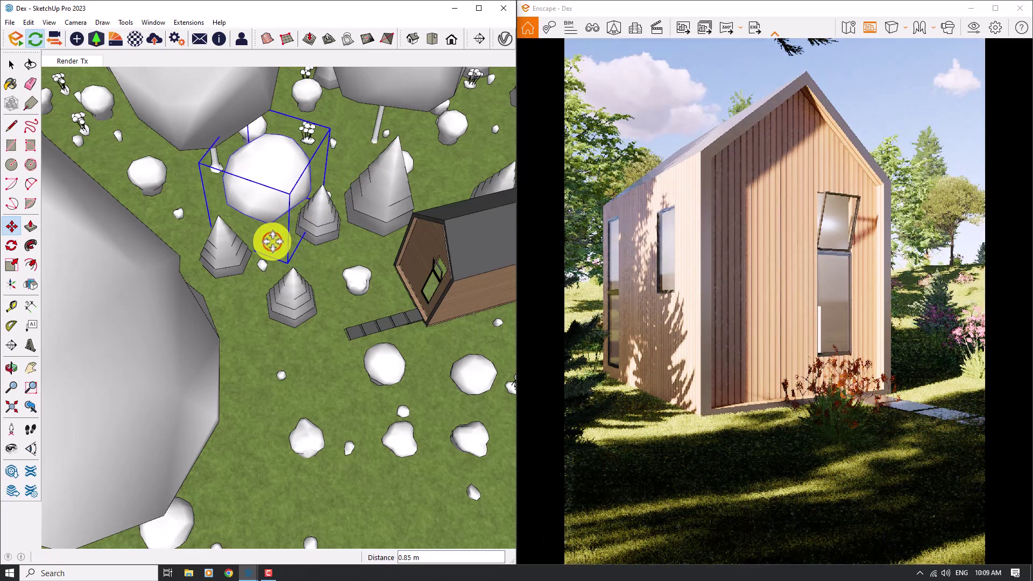
left_click(278, 243)
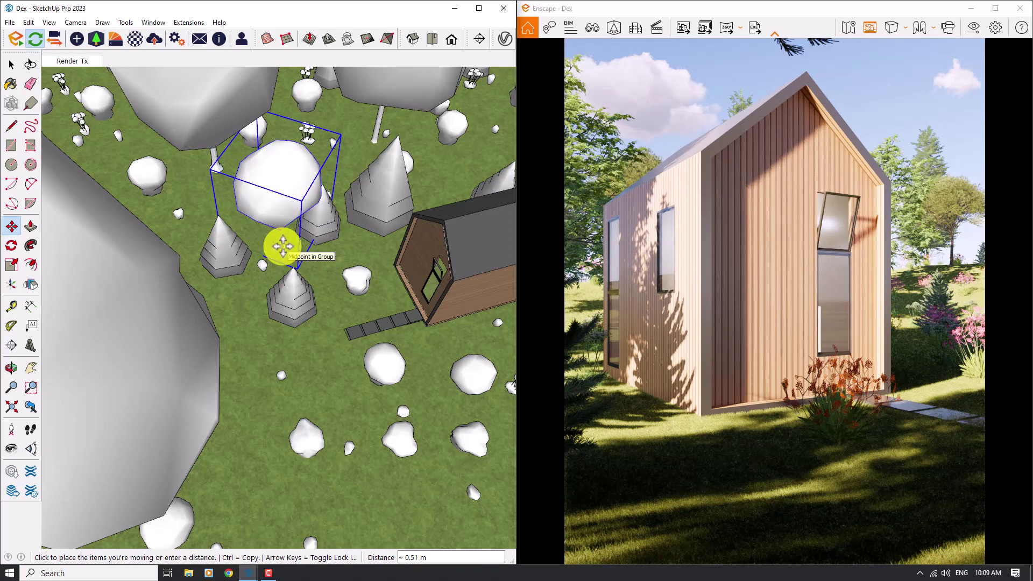
type("0.26")
key("Return")
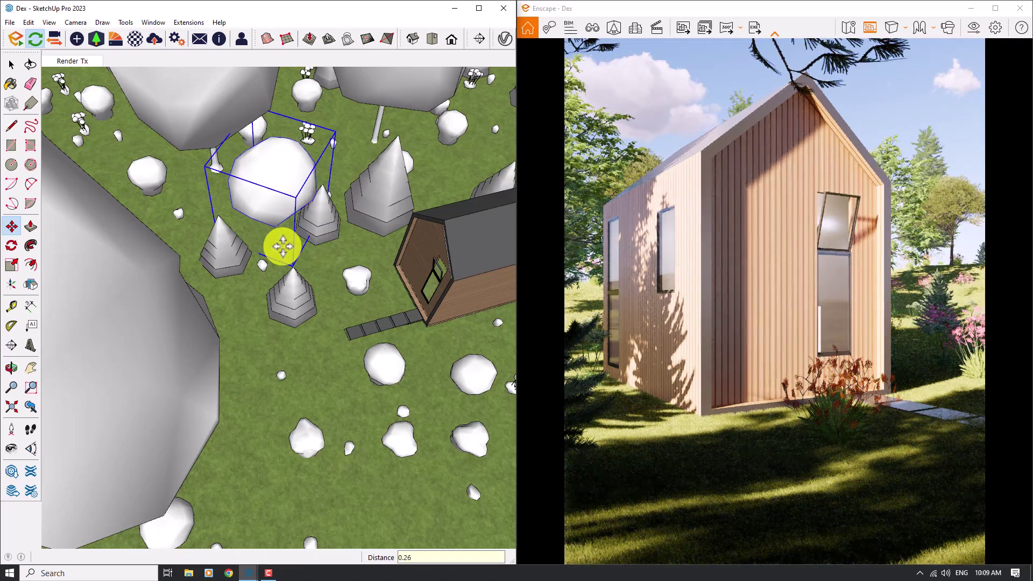
Step: Fine-tune the pine's position, undoing one move, and settle it in its final spot
scroll(282, 245, "up", 5)
left_click(277, 203)
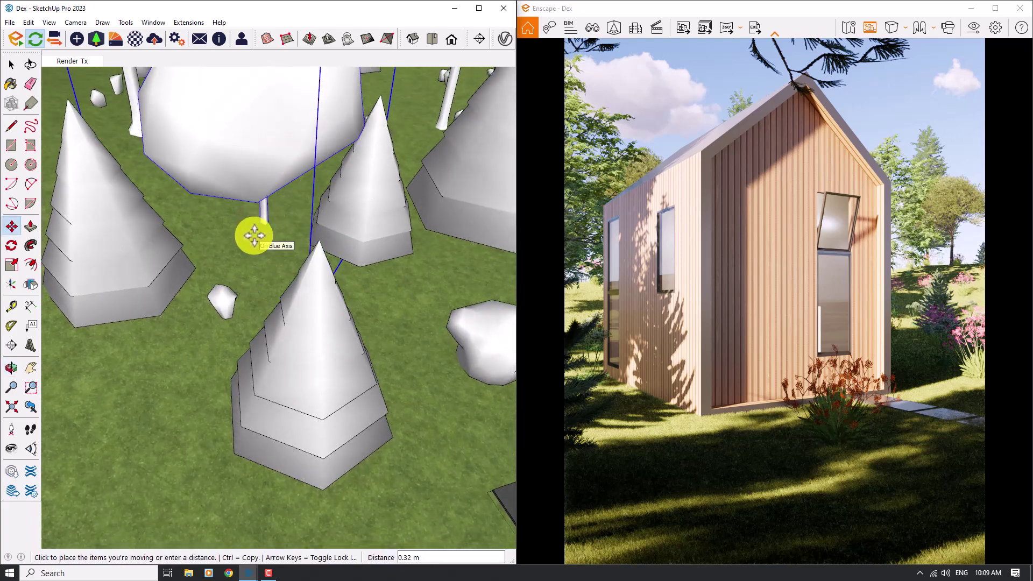
left_click(254, 235)
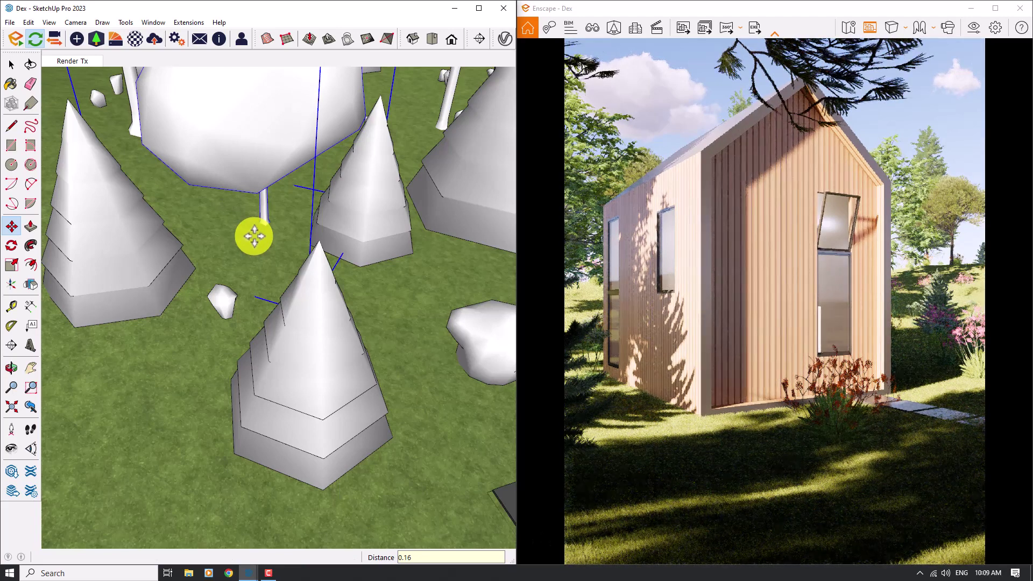
scroll(254, 235, "up", 3)
middle_click_drag(254, 233, 122, 292)
left_click(225, 267)
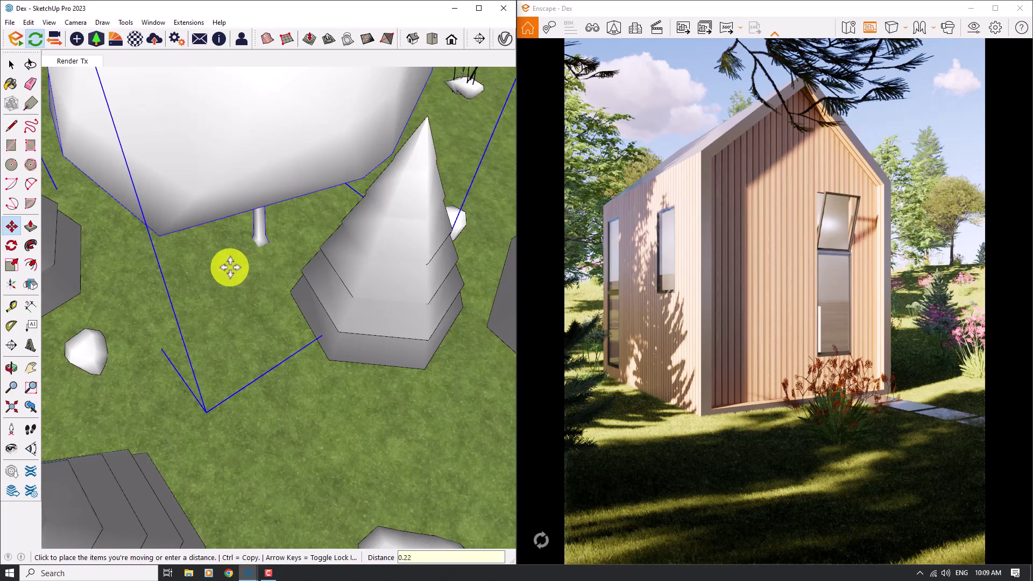
left_click(229, 267)
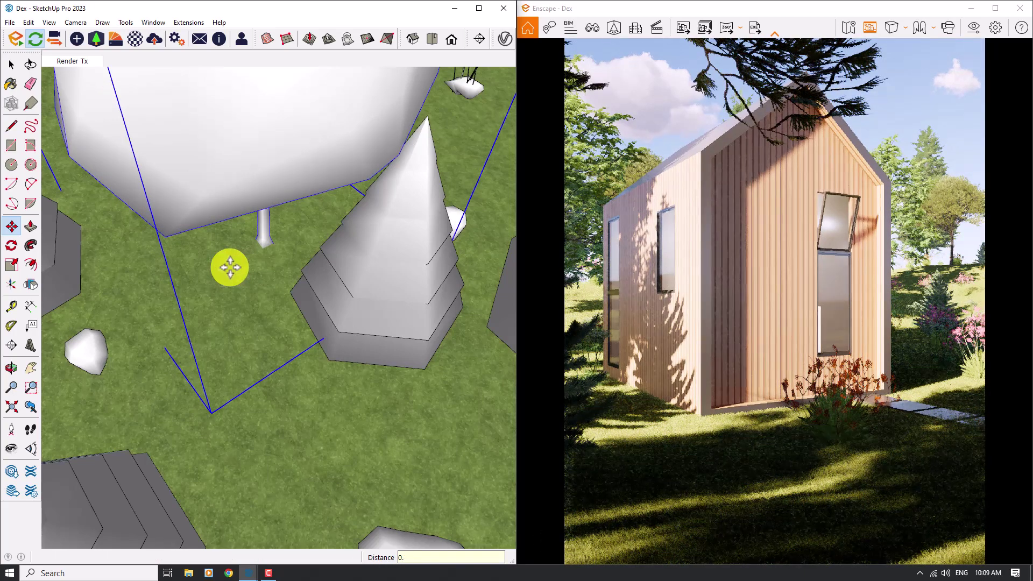
key("ctrl+z")
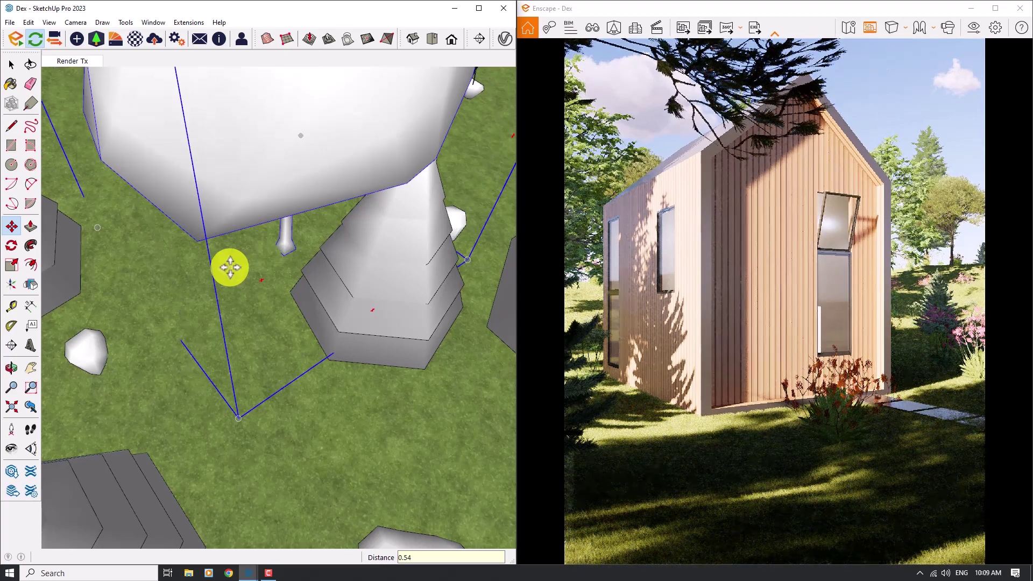
scroll(483, 297, "up", 1)
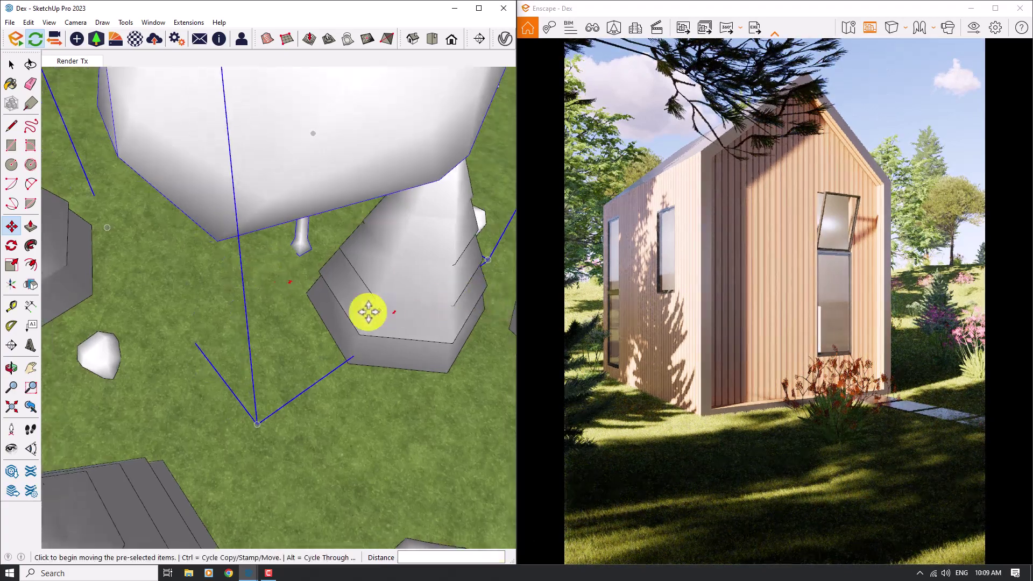
scroll(368, 311, "down", 4)
left_click(300, 305)
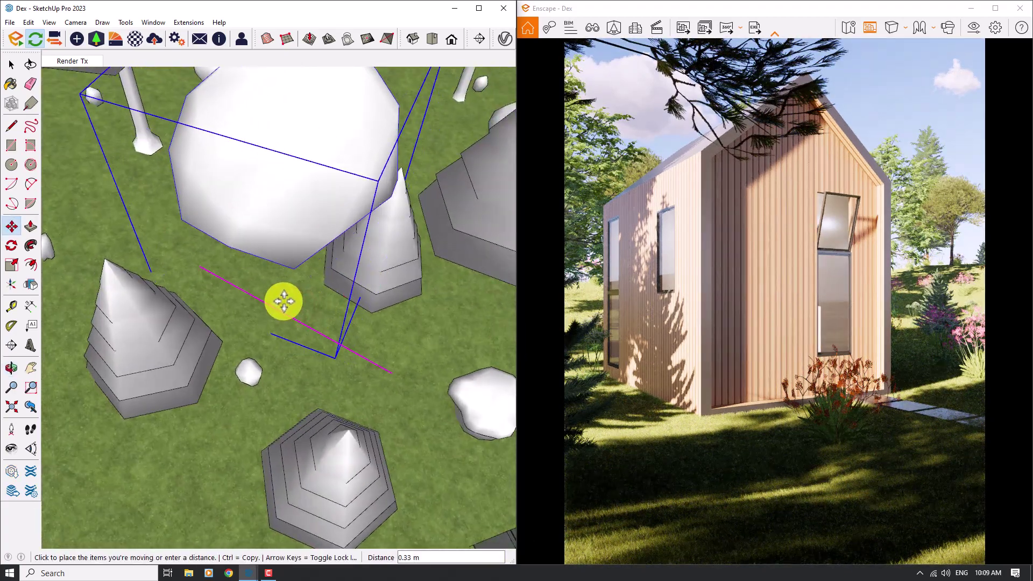
left_click(283, 301)
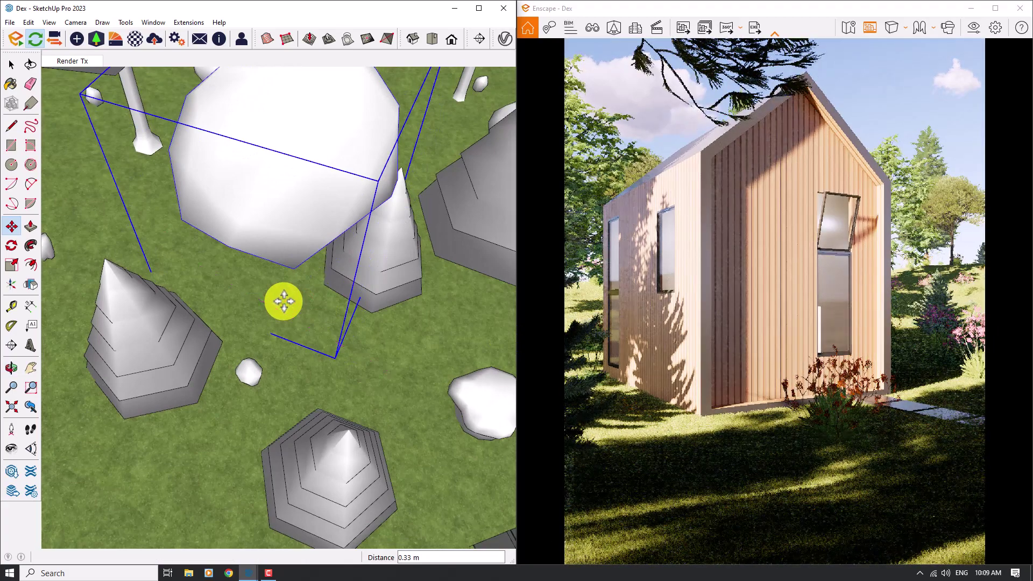
key("space")
Step: Maximize the Enscape render and save a screenshot to the Desktop
left_click(996, 8)
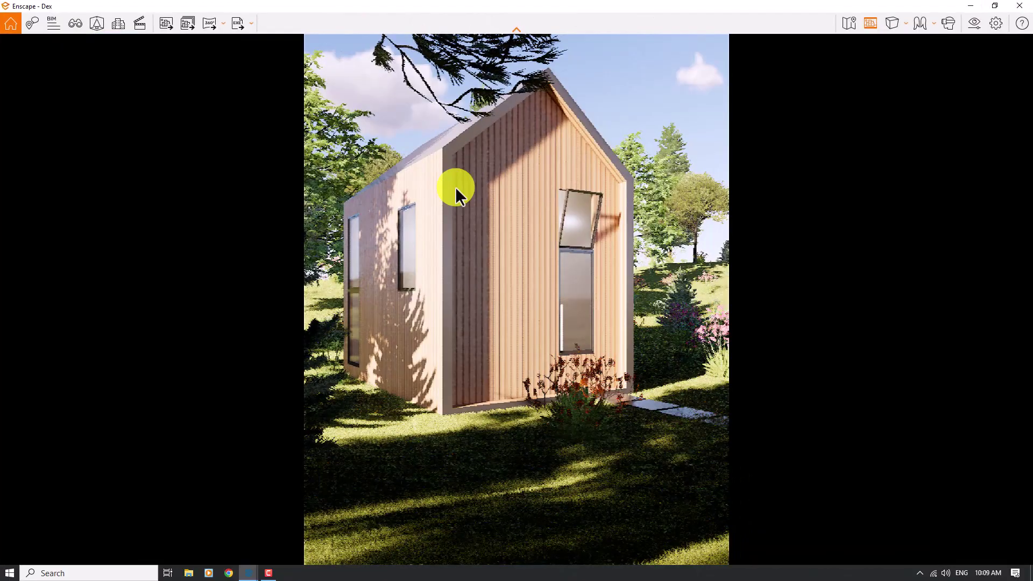
left_click(164, 24)
left_click(44, 104)
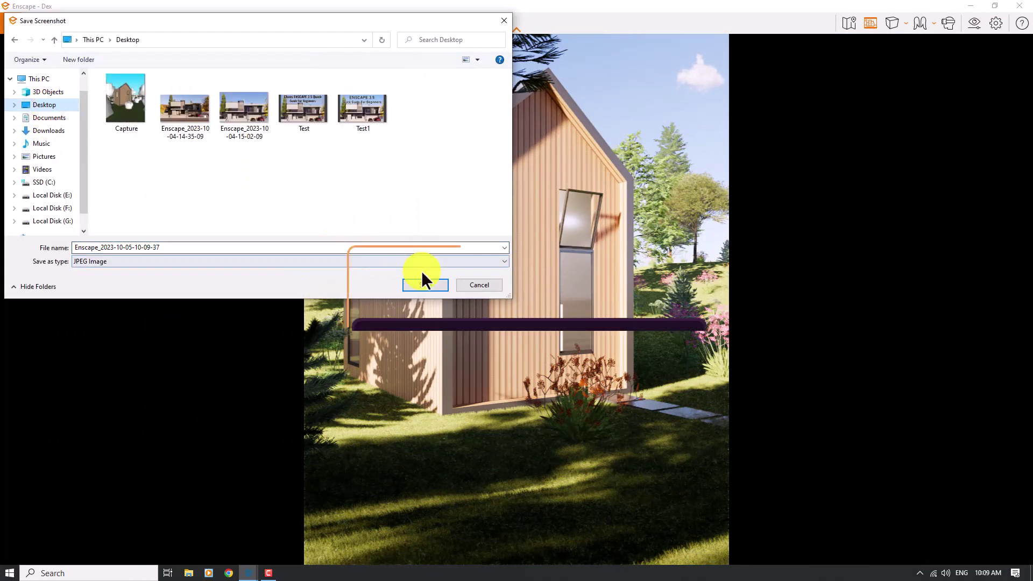